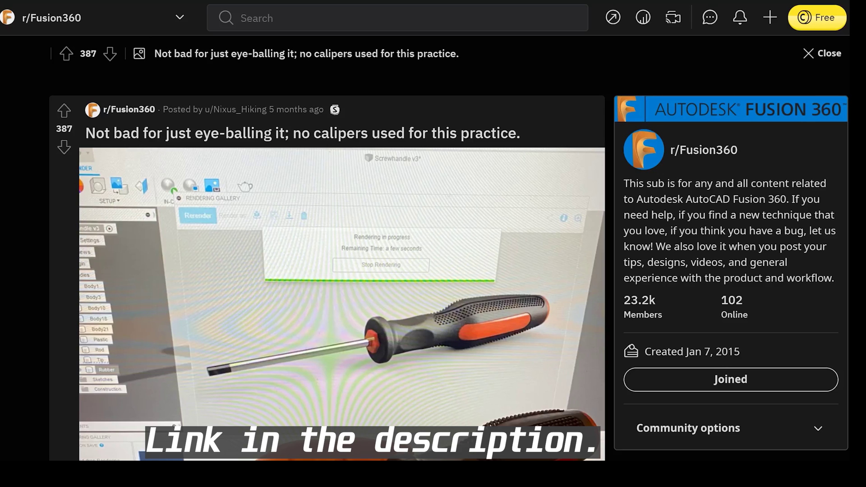
scroll(433, 270, "down", 3)
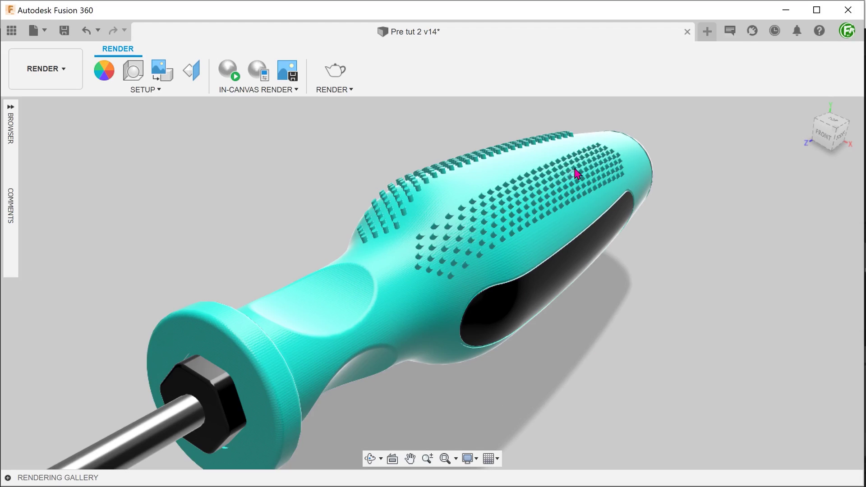
scroll(107, 203, "up", 1)
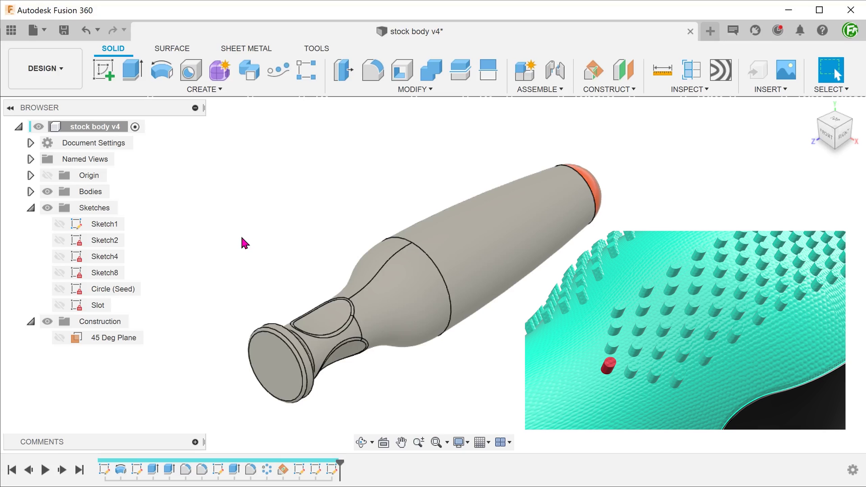
Show the Circle (Seed) sketch and select its circle to check the radius
left_click(60, 289)
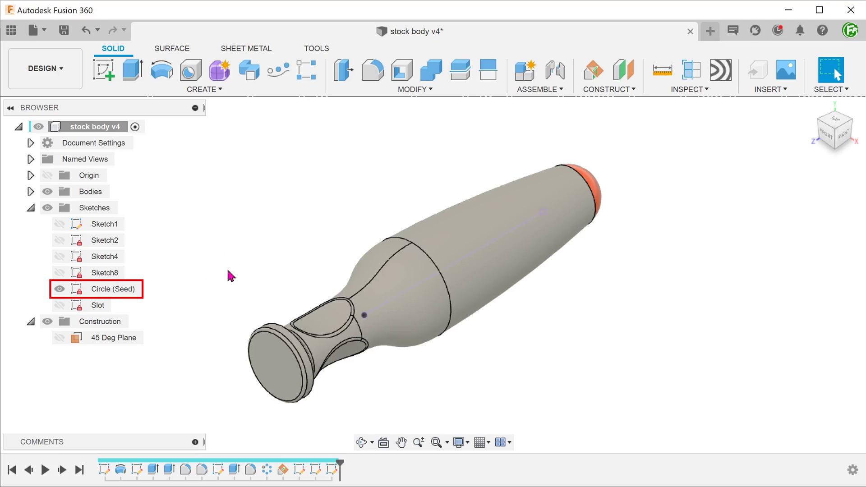
scroll(226, 267, "up", 8)
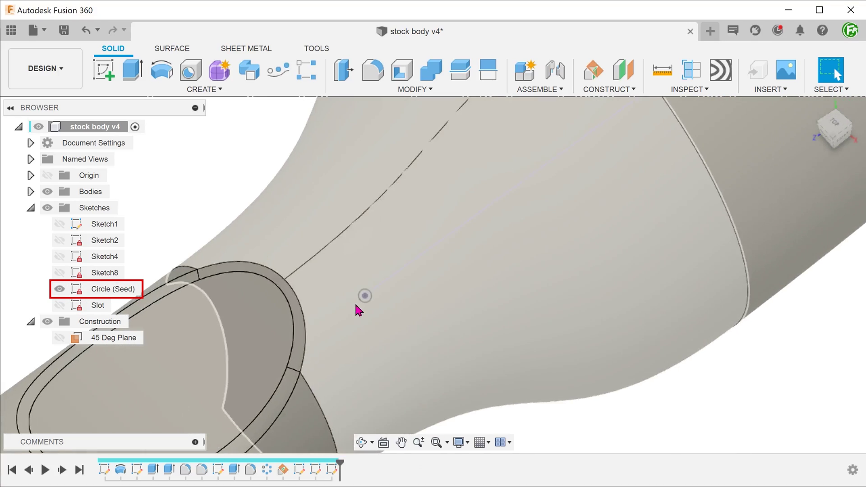
left_click(363, 305)
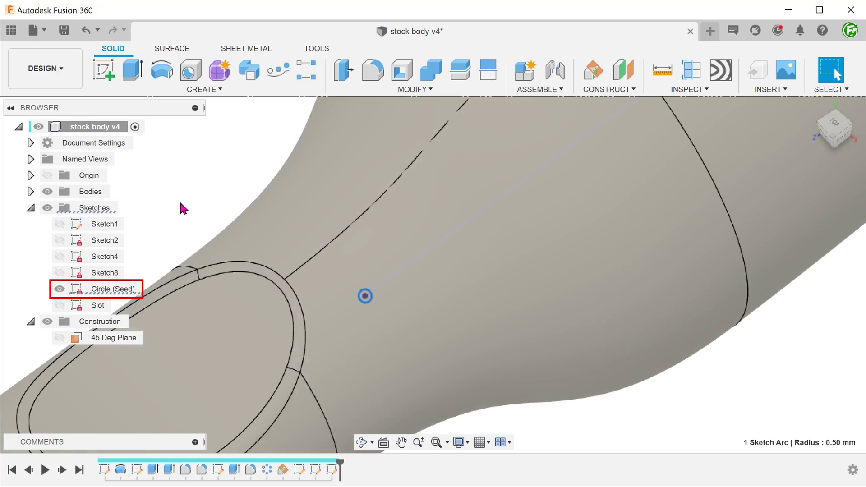
key("F6")
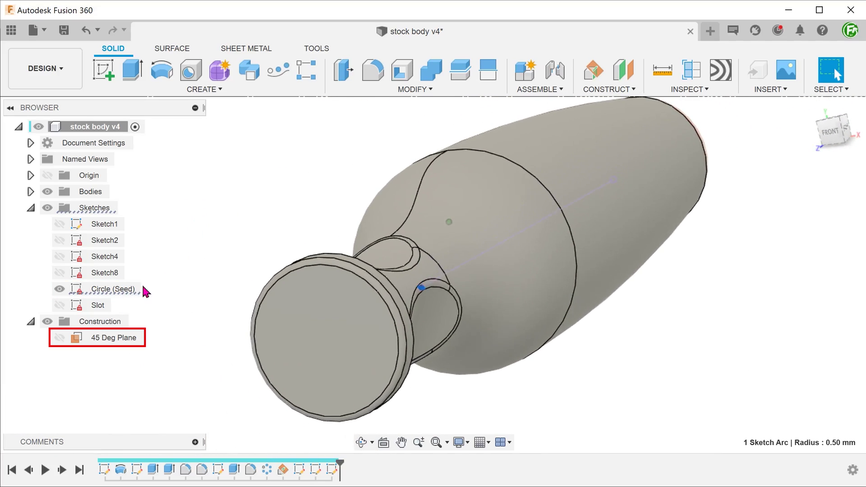
Check the seed circle against the temporarily shown 45 Deg Plane and the handle's curved neck face
left_click(59, 337)
key("F6")
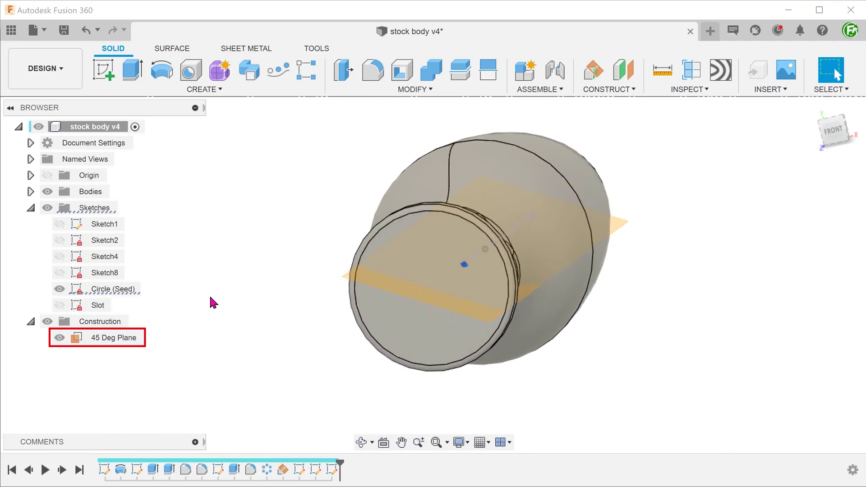
key("F6")
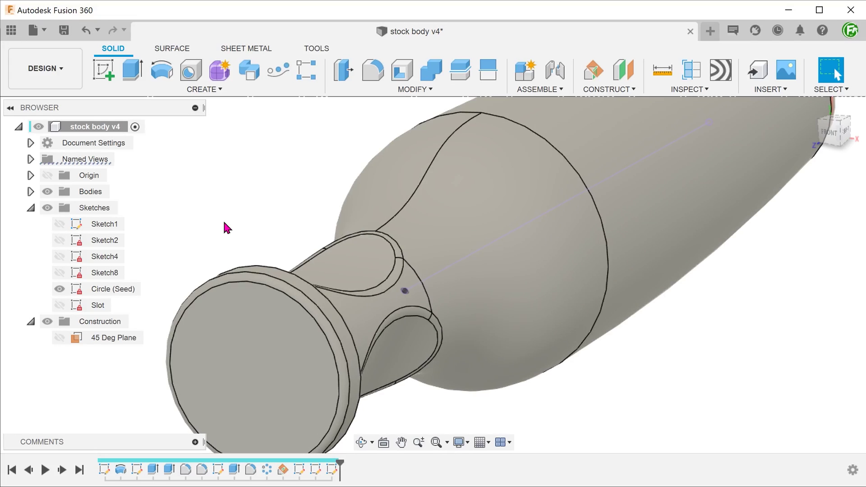
left_click(456, 230)
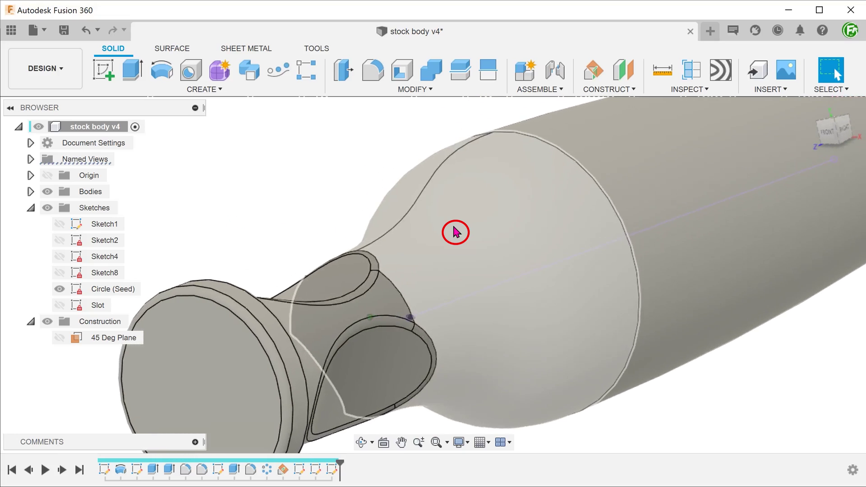
key("Escape")
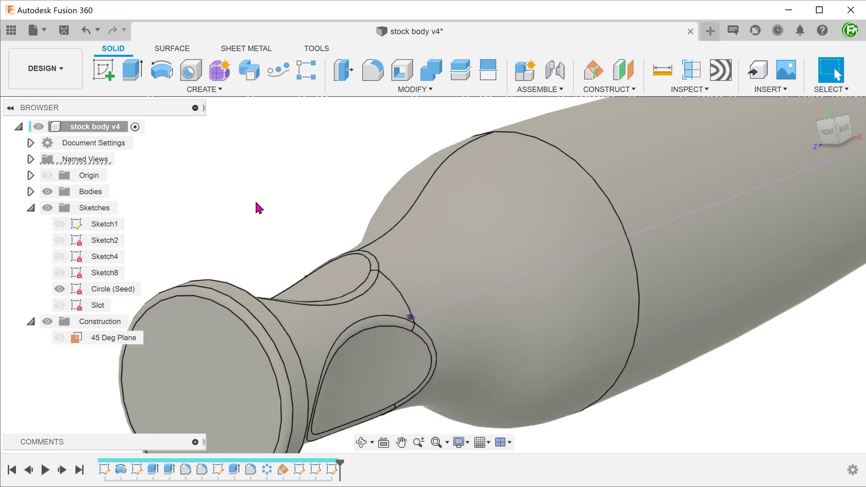
Set up an extrusion of the seed circle with extent type To Object, ending at the handle's curved neck face
key("e")
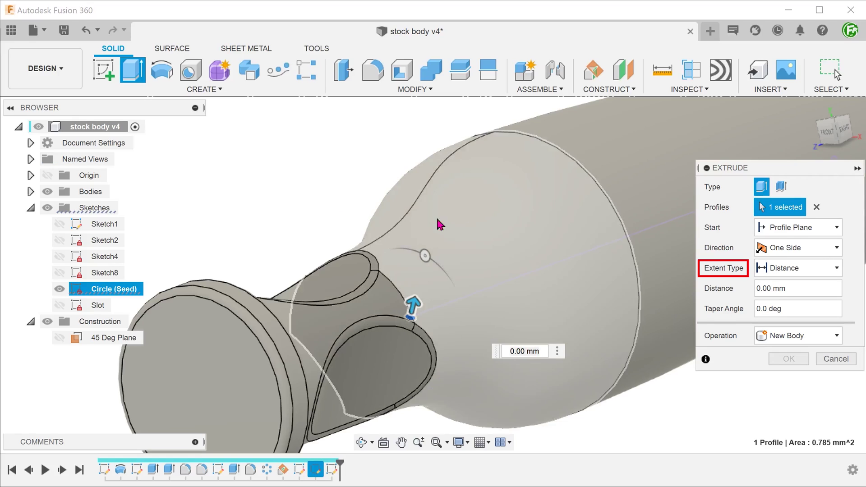
left_click(817, 268)
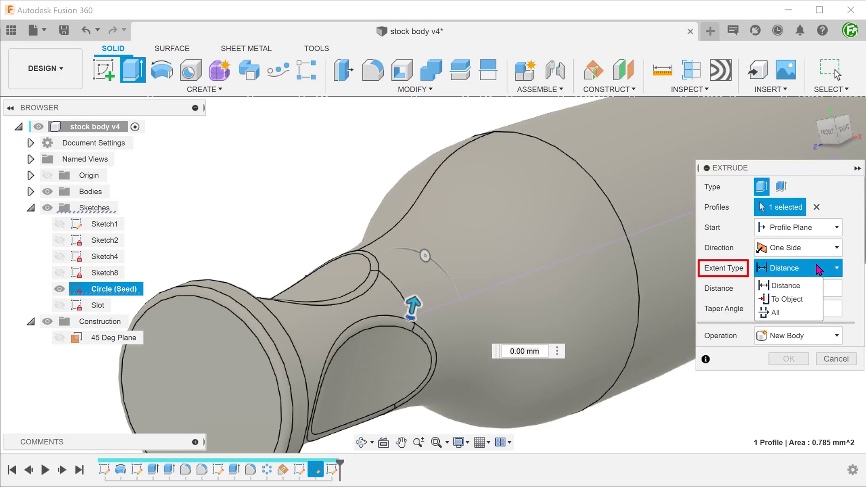
left_click(812, 297)
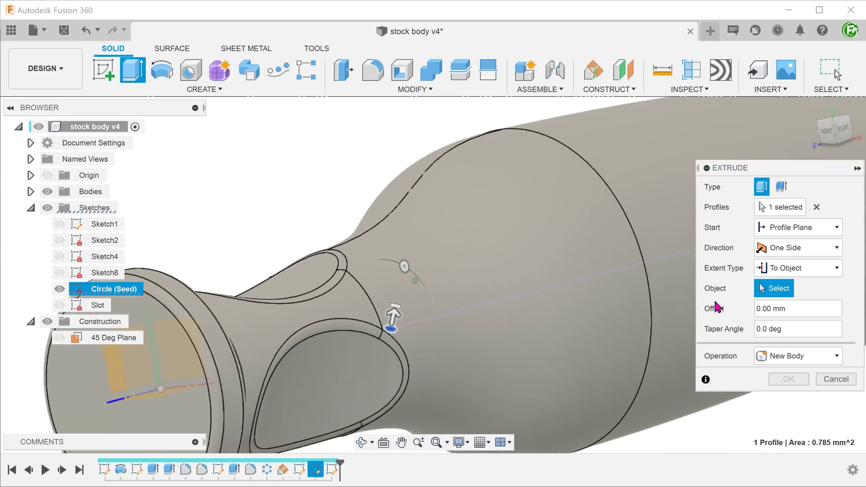
middle_click_drag(681, 307, 645, 298, "shift")
left_click(441, 258)
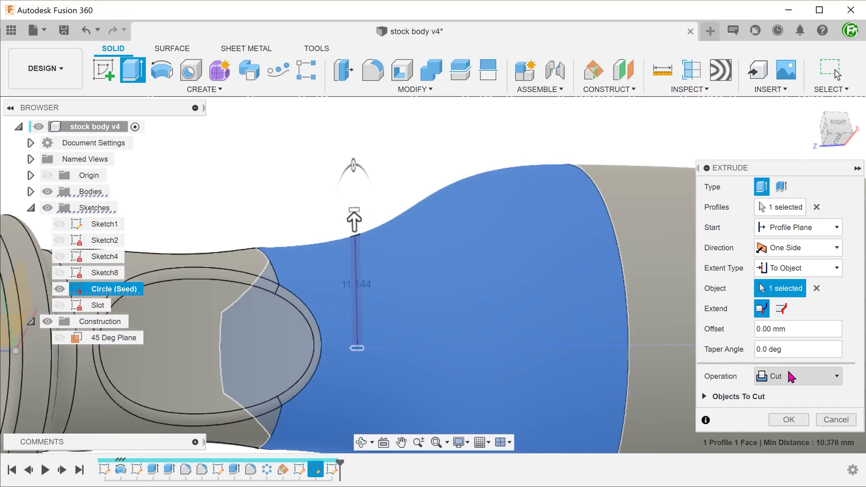
Complete the extrusion as a Join with a 1 mm offset from the neck face, and save the design
left_click(790, 374)
left_click(802, 395)
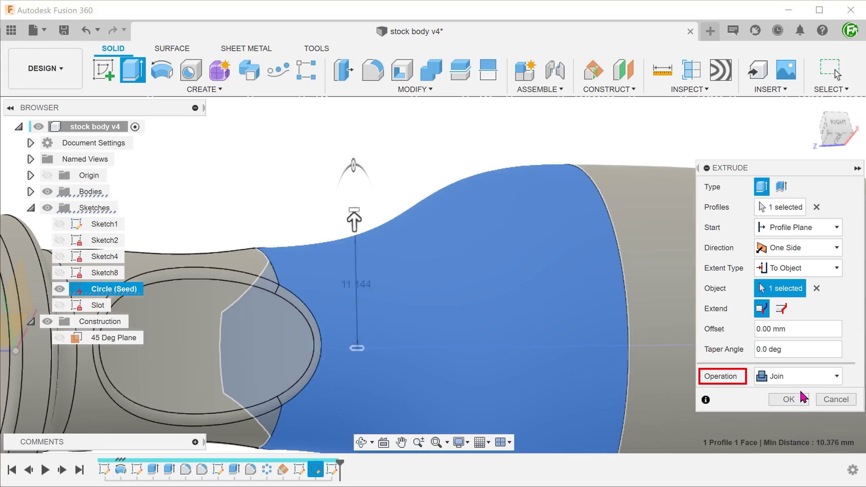
left_click(762, 329)
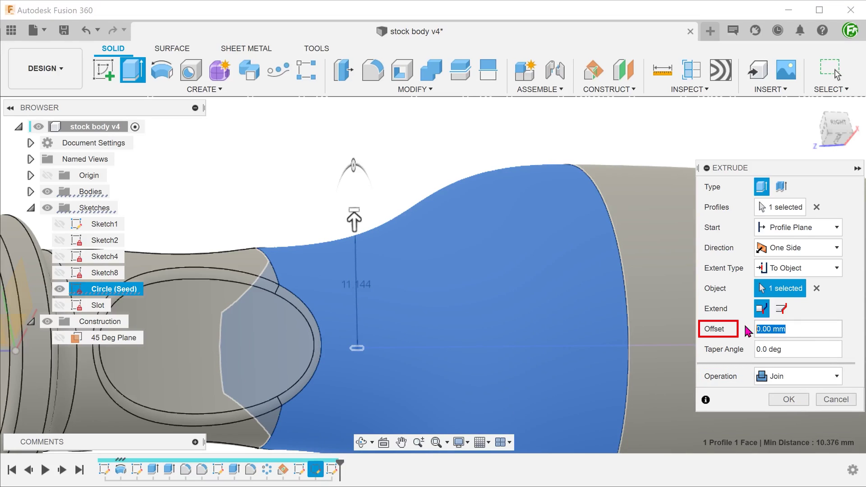
type("1")
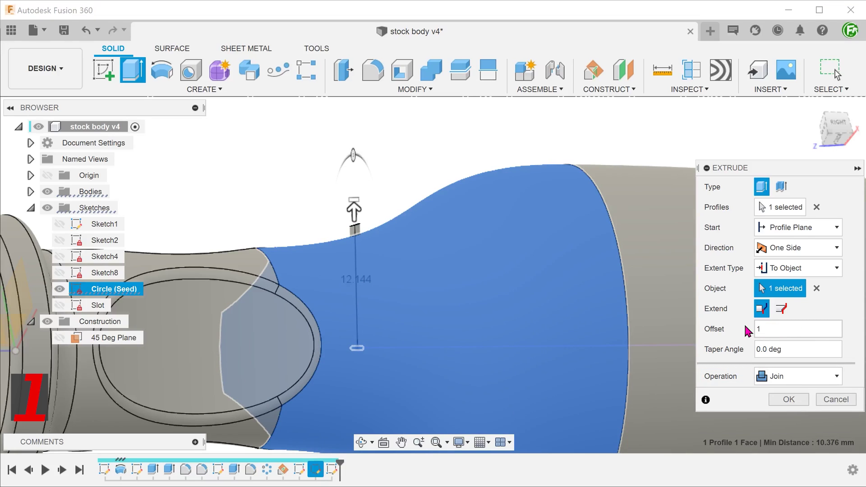
scroll(184, 190, "up", 3)
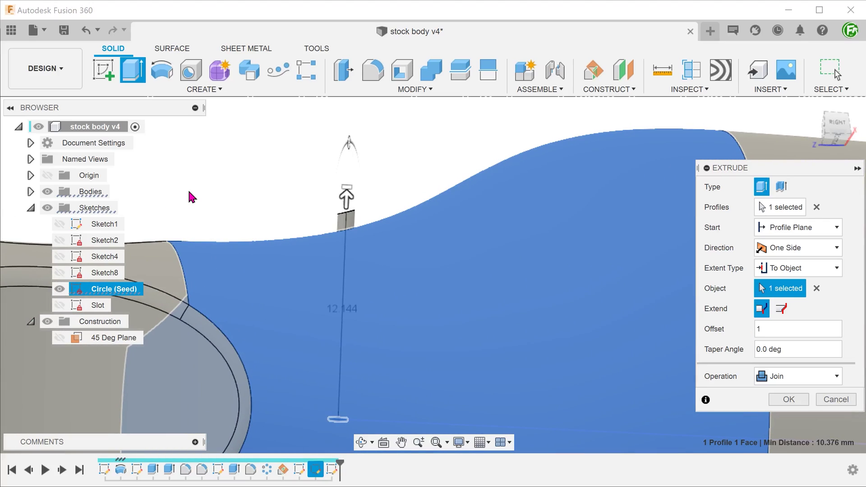
left_click(789, 399)
key("ctrl+s")
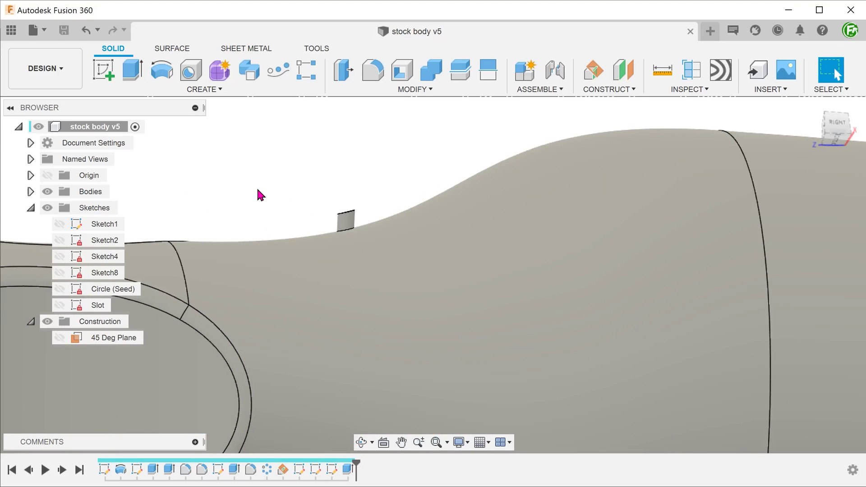
Examine how the extruded pin's top face follows the handle's curved surface and where the pin sits on the handle
scroll(258, 192, "up", 3)
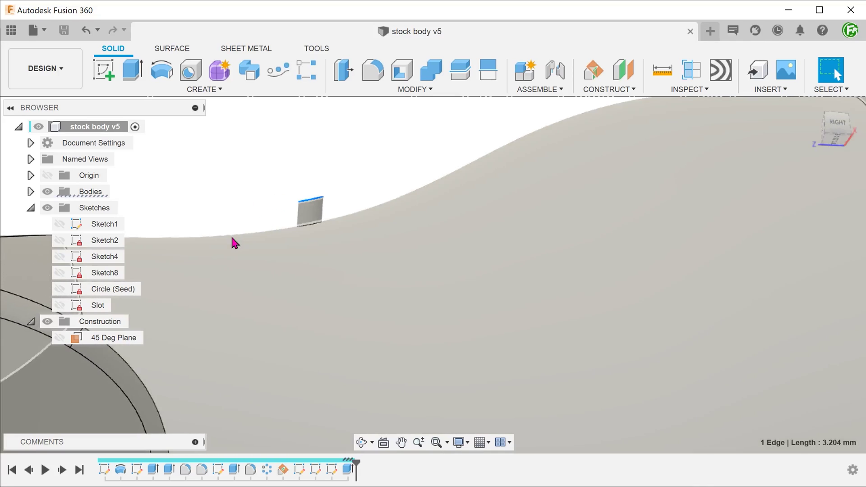
left_click(231, 240)
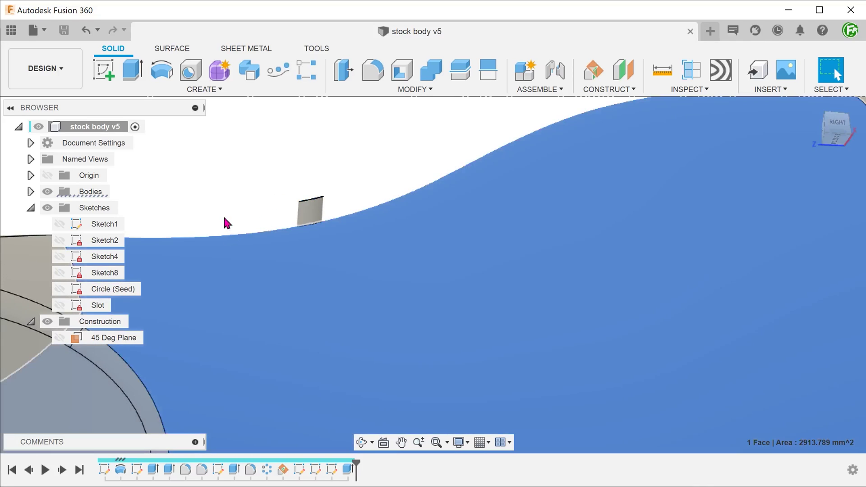
left_click(214, 190)
middle_click_drag(214, 190, 267, 178, "shift")
left_click(267, 179)
right_click(267, 182)
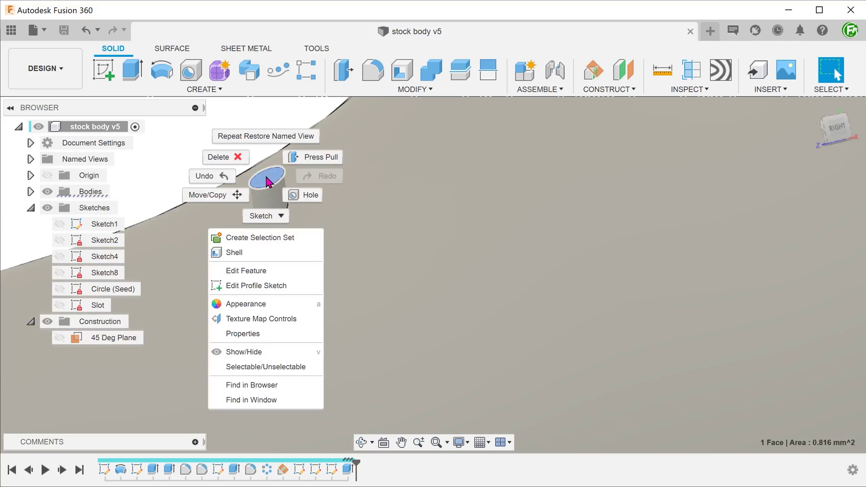
left_click(291, 256)
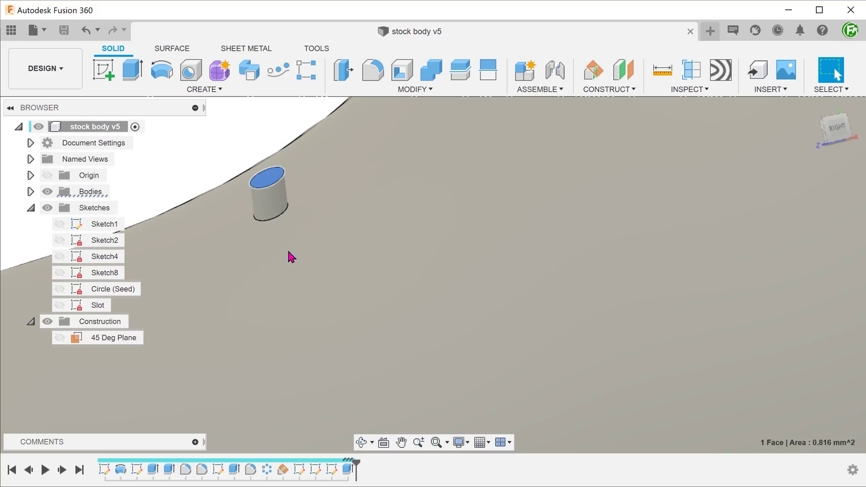
left_click(180, 158)
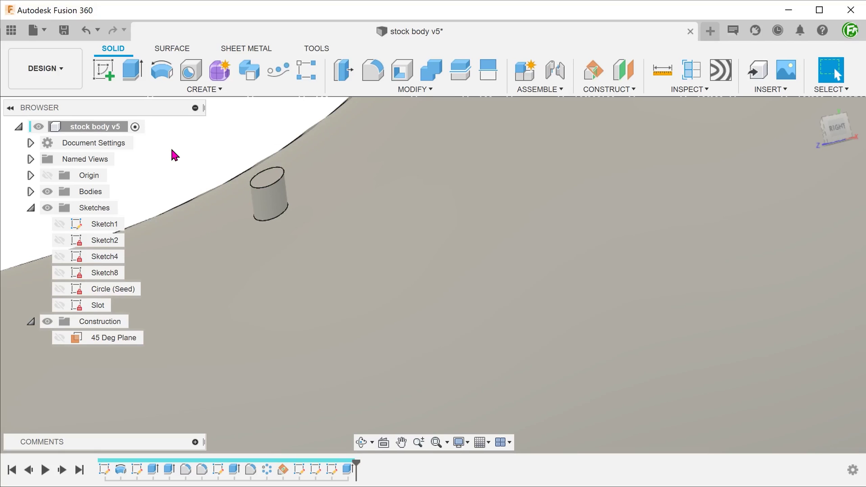
key("F6")
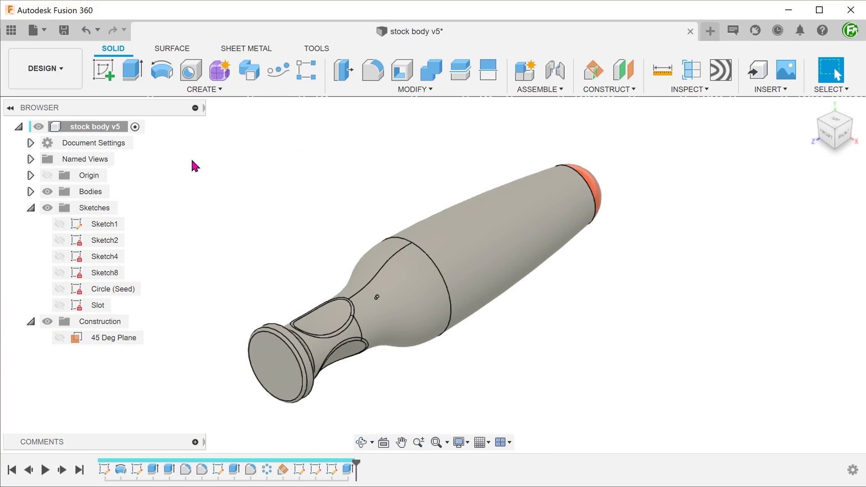
key("F6")
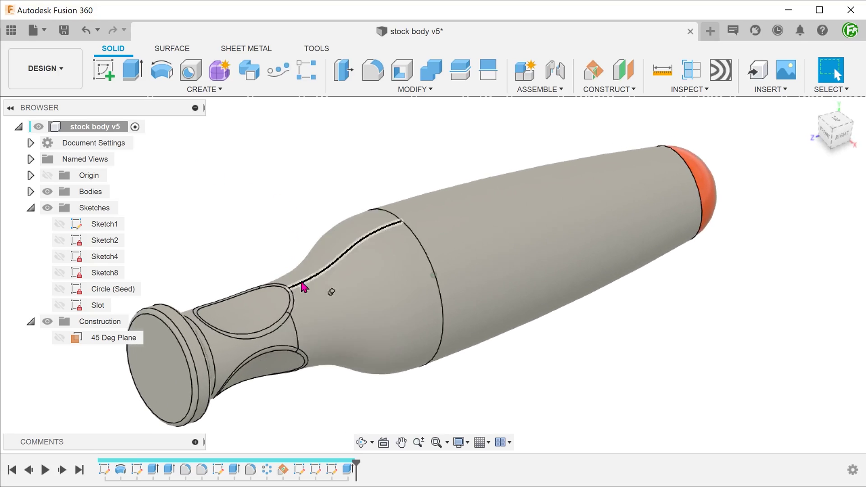
left_click(332, 293)
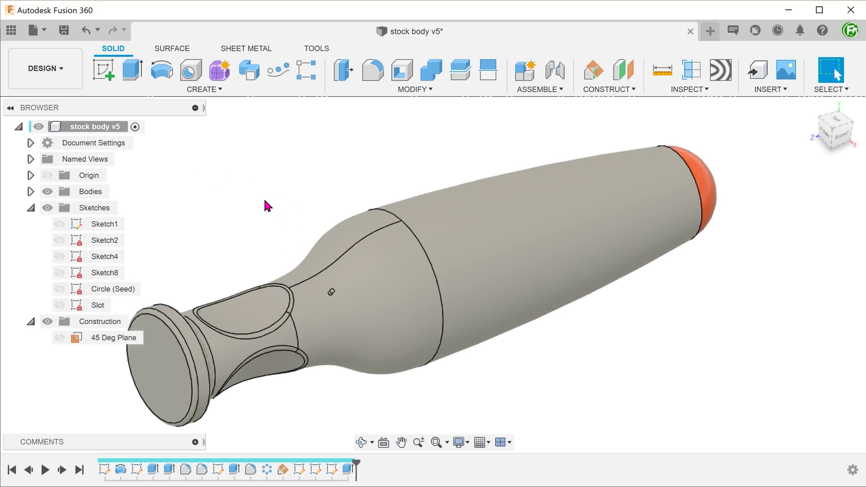
key("F6")
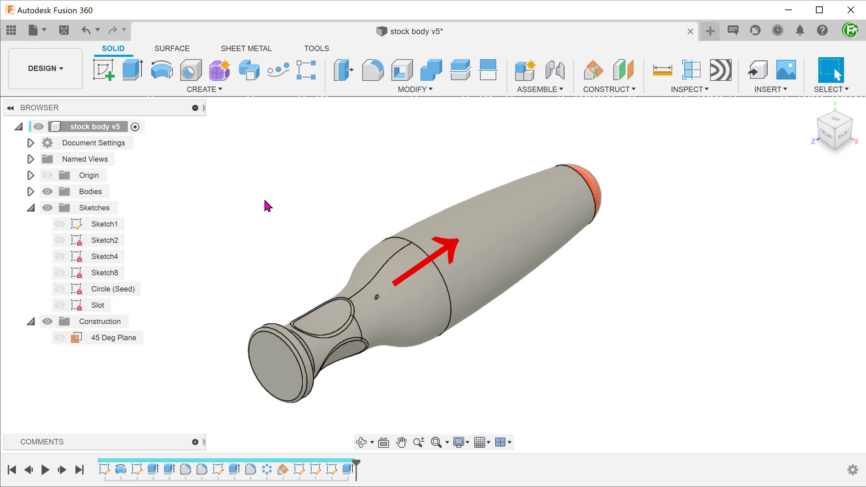
Start a rectangular pattern of features in the saved NamedView, with the extruded pin as the object
left_click(205, 90)
mouse_move(168, 364)
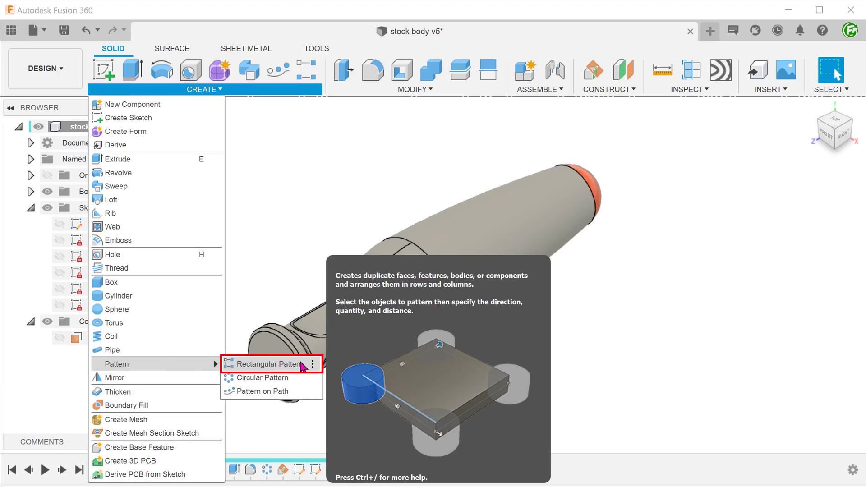
left_click(301, 364)
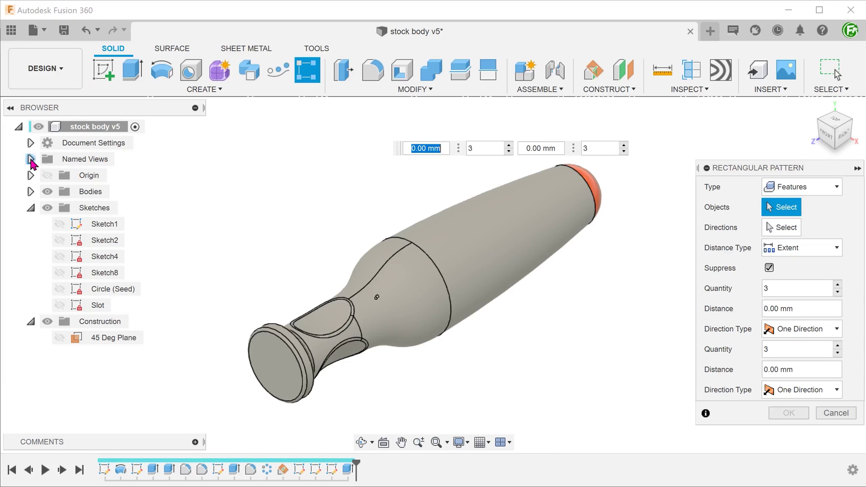
left_click(31, 159)
double_click(104, 241)
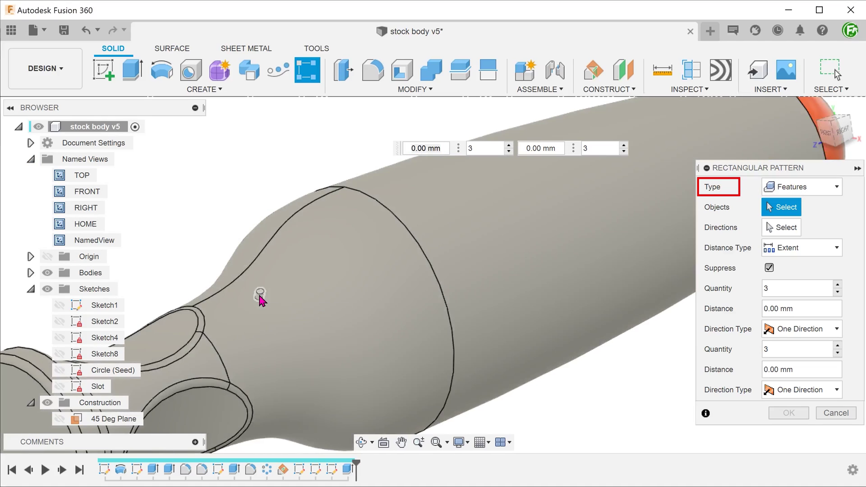
left_click(260, 297)
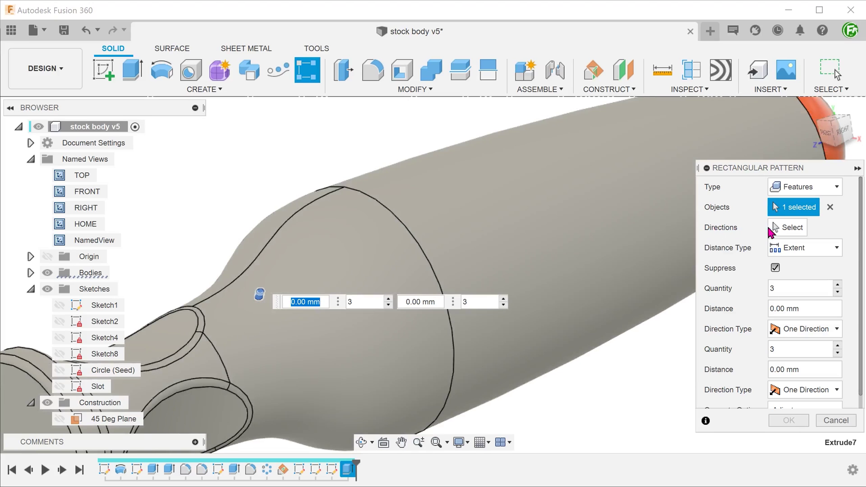
Set the pattern's direction to the Z axis running along the handle's length
left_click(781, 229)
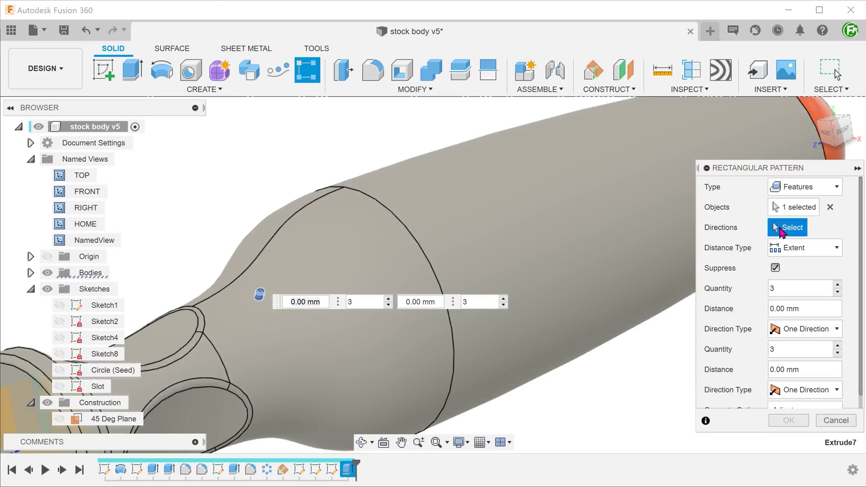
scroll(710, 248, "down", 3)
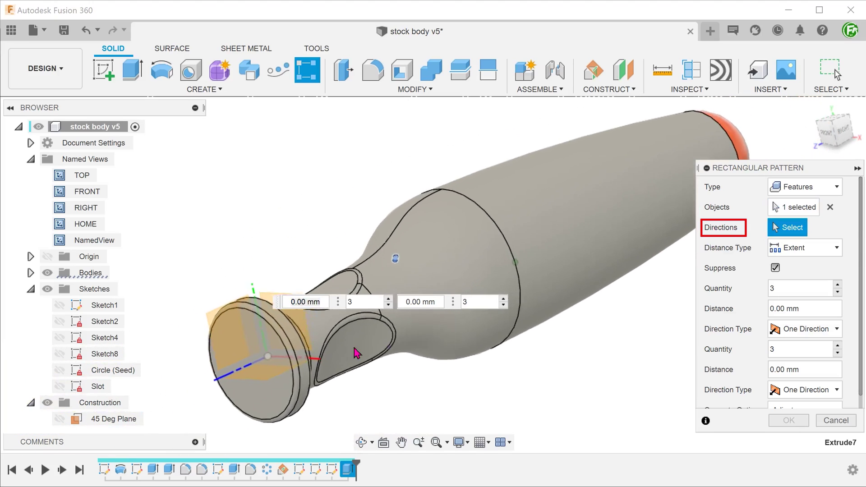
left_click(246, 373)
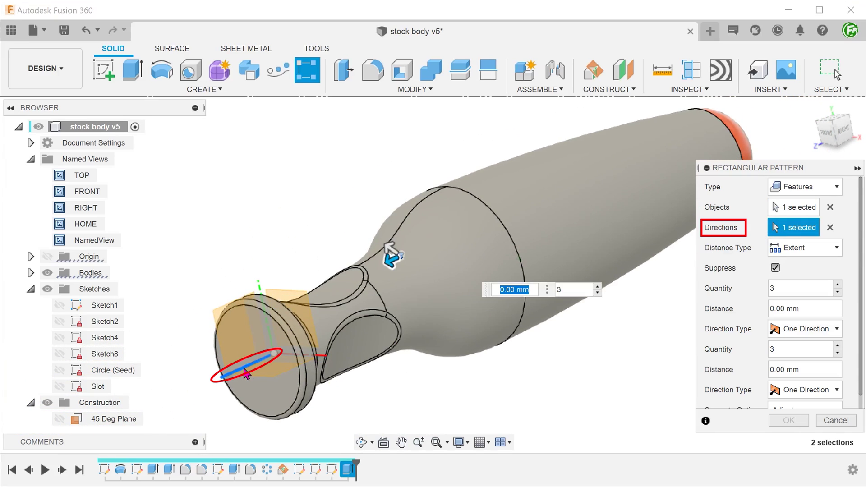
scroll(221, 203, "up", 5)
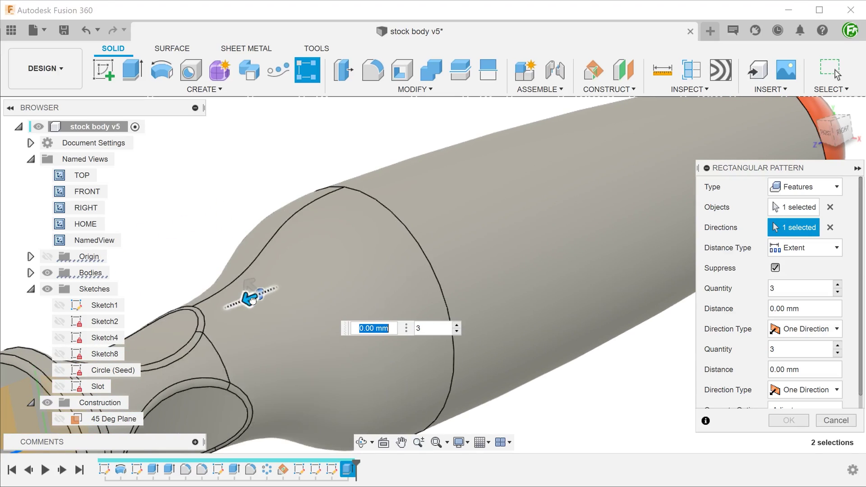
Pattern the pin along the handle with 15 instances over a -55.49 mm extent, using the Adjust compute option
left_click_drag(249, 296, 550, 162)
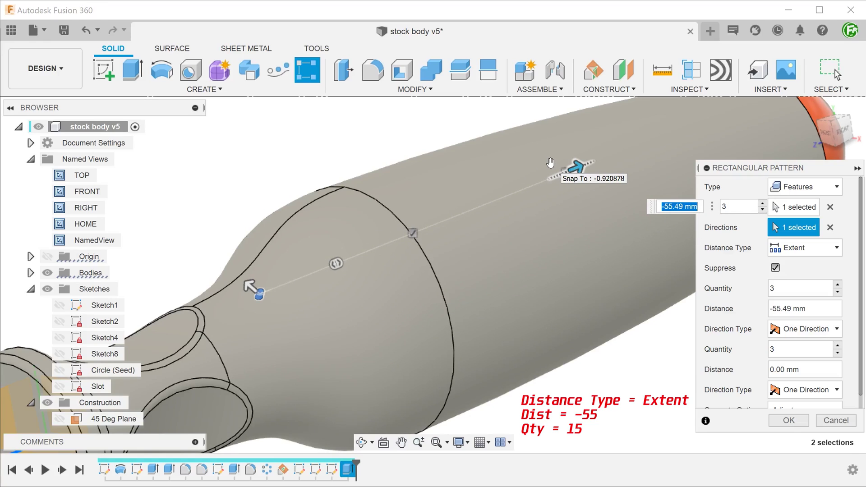
key("Tab")
type("15")
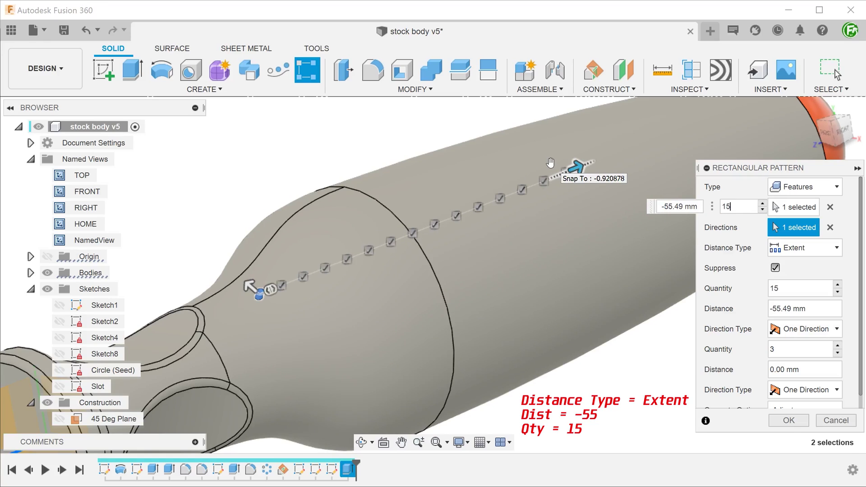
key("Return")
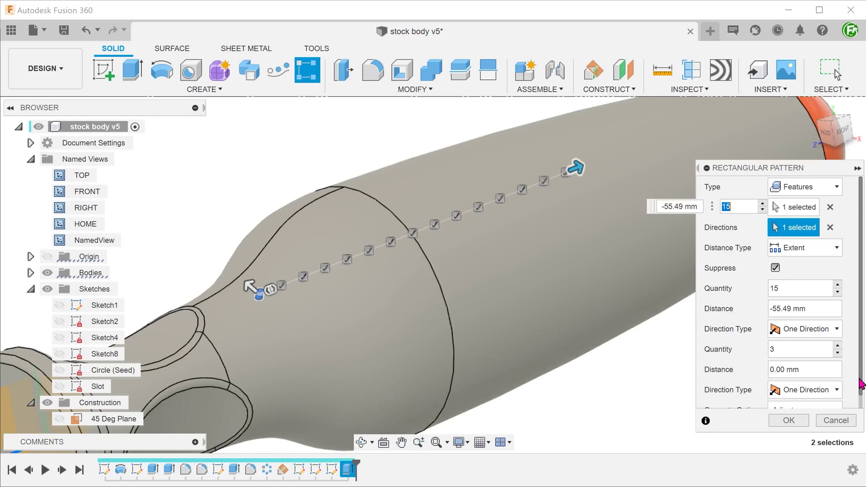
scroll(861, 383, "down", 1)
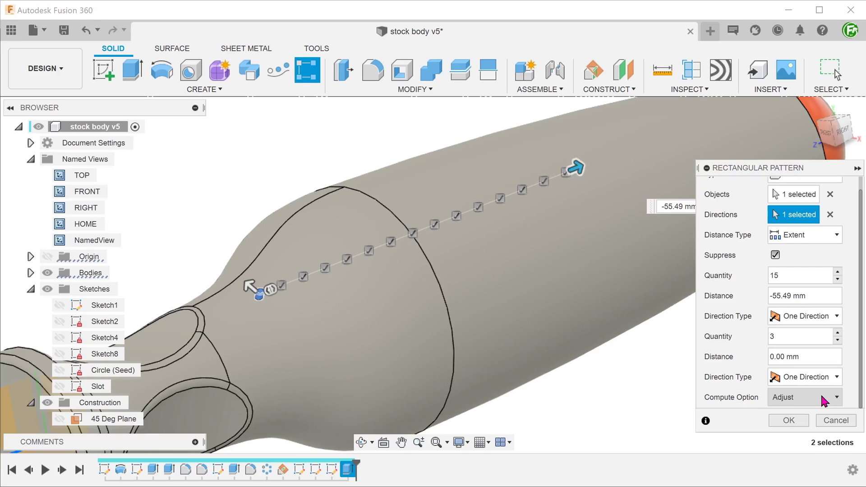
left_click(788, 421)
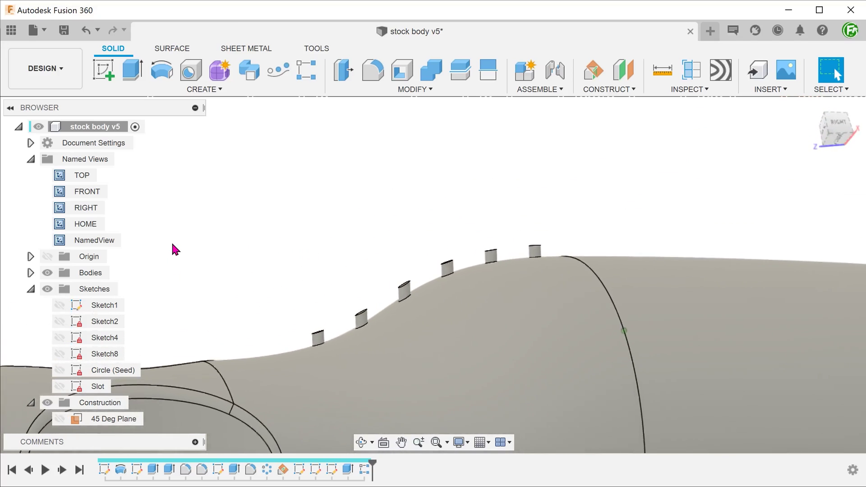
Check which neck face carries the patterned pins, and edit the seed pin's extrusion to remove that face as its target object
left_click(415, 354)
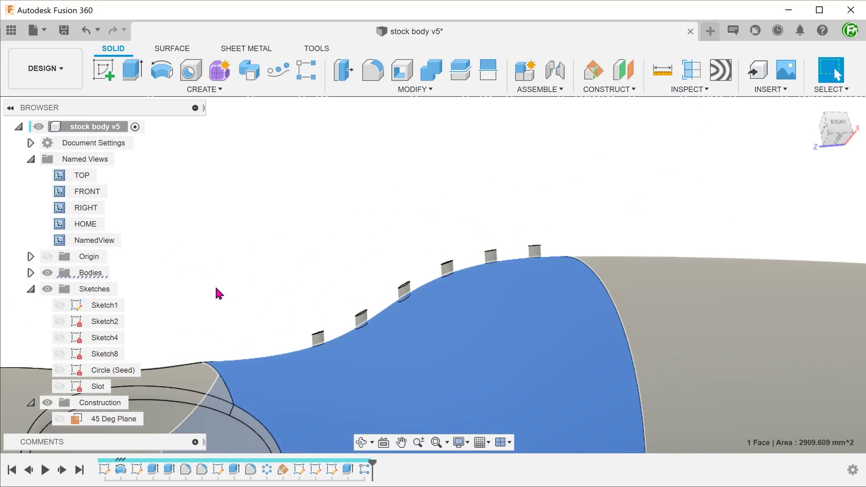
left_click(215, 289)
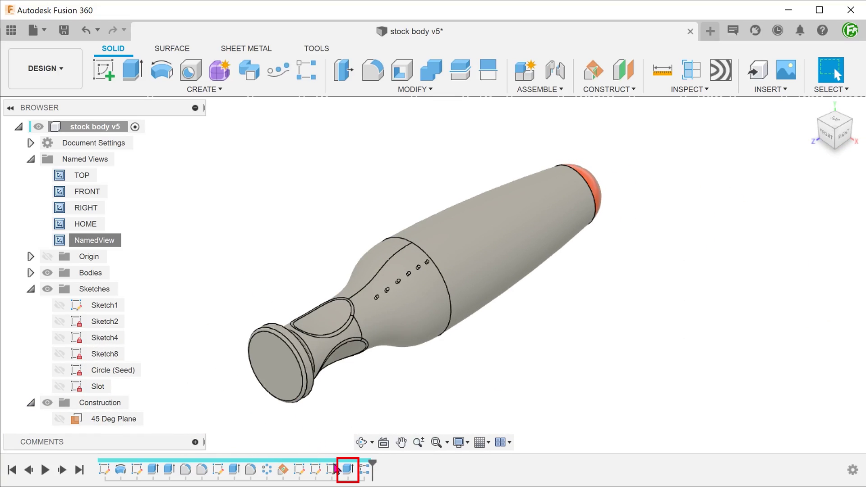
left_click(348, 470)
right_click(348, 470)
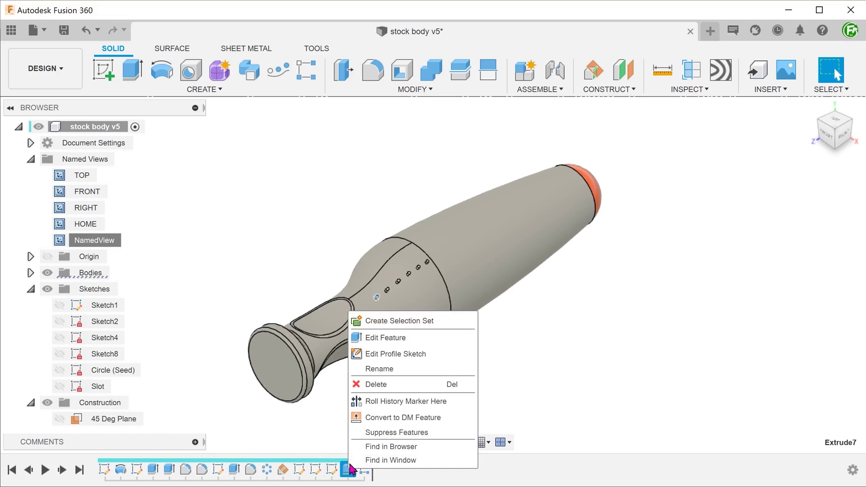
left_click(422, 342)
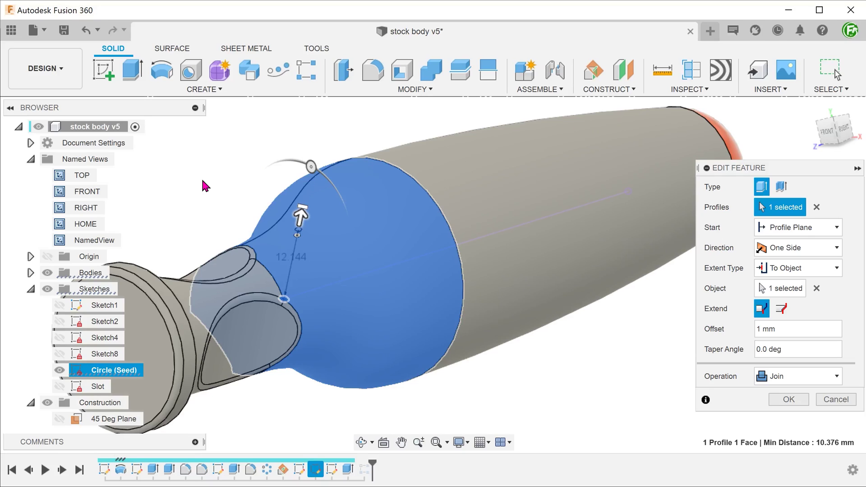
left_click(780, 294)
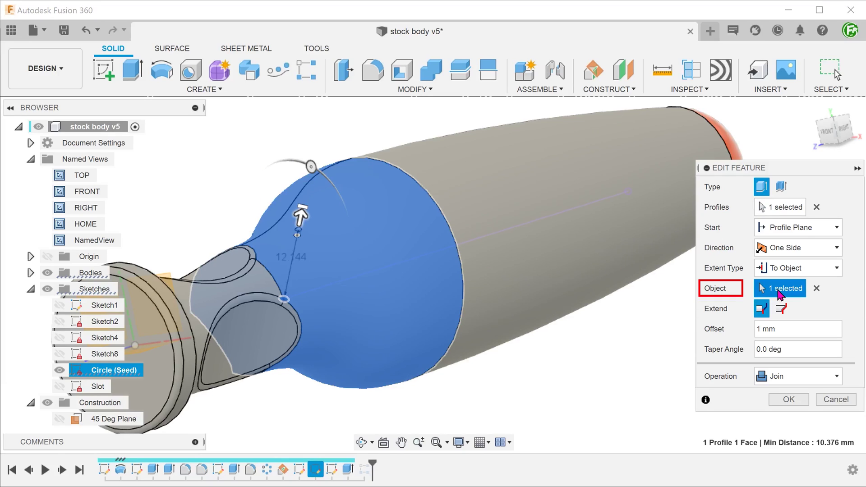
left_click(817, 289)
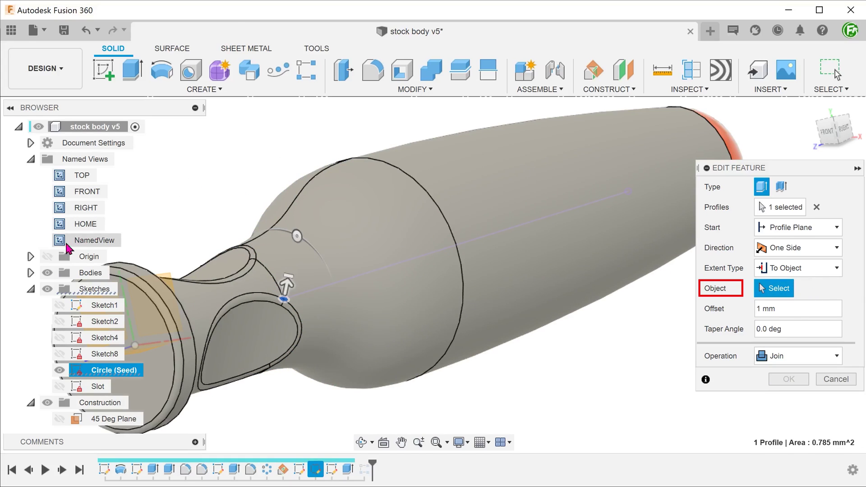
Try Body1 from the Bodies folder as the extrusion's target object, and clear that selection
left_click(31, 272)
left_click(89, 291)
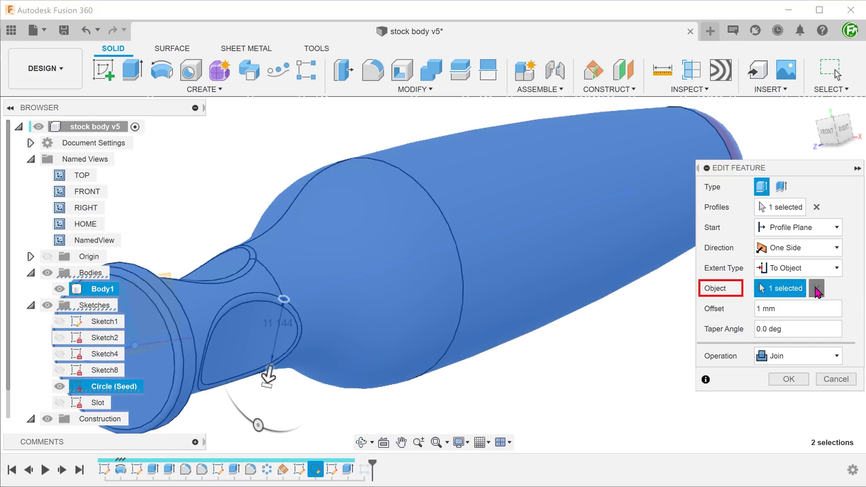
left_click(817, 289)
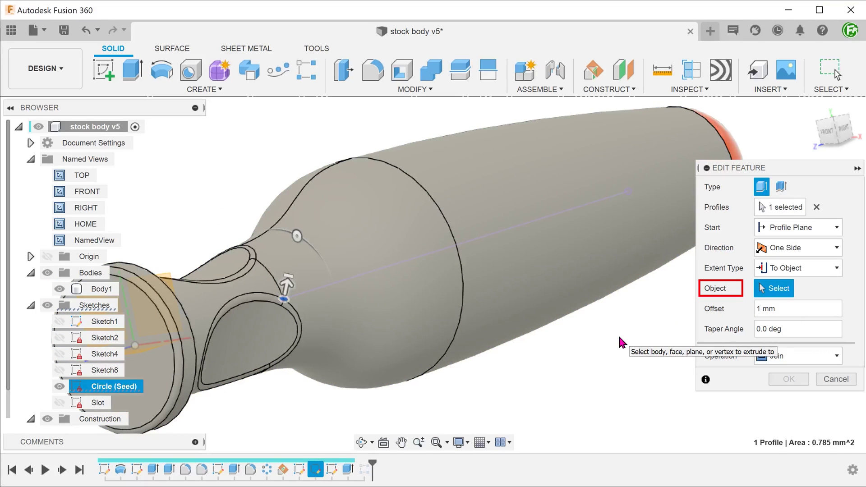
Set the whole handle body, picked on the model on the pin's side, as the extrusion's target object and complete the edit
scroll(422, 280, "up", 5)
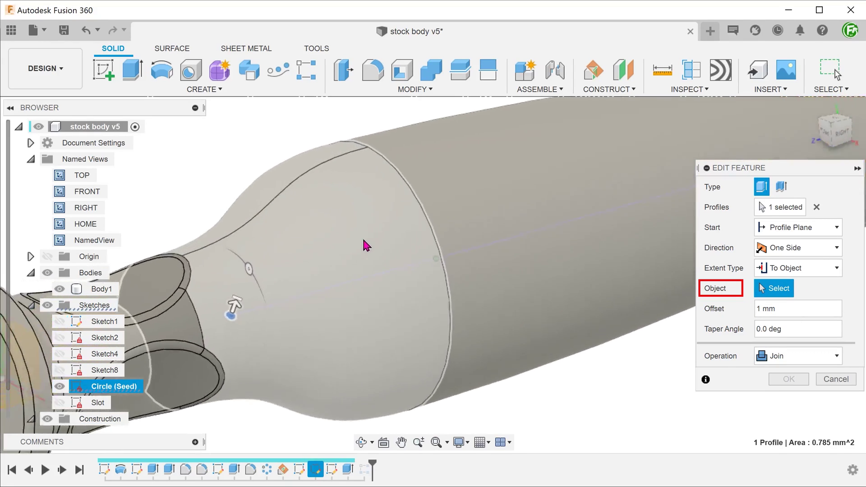
scroll(360, 234, "up", 1)
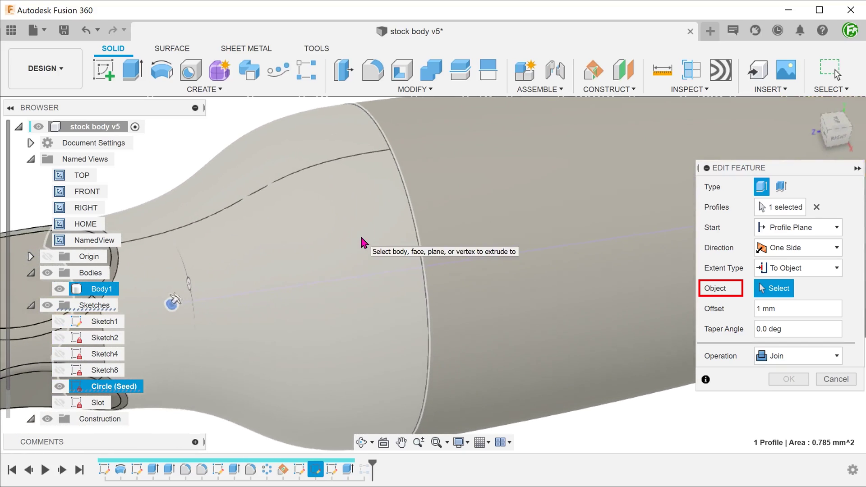
left_click(410, 207)
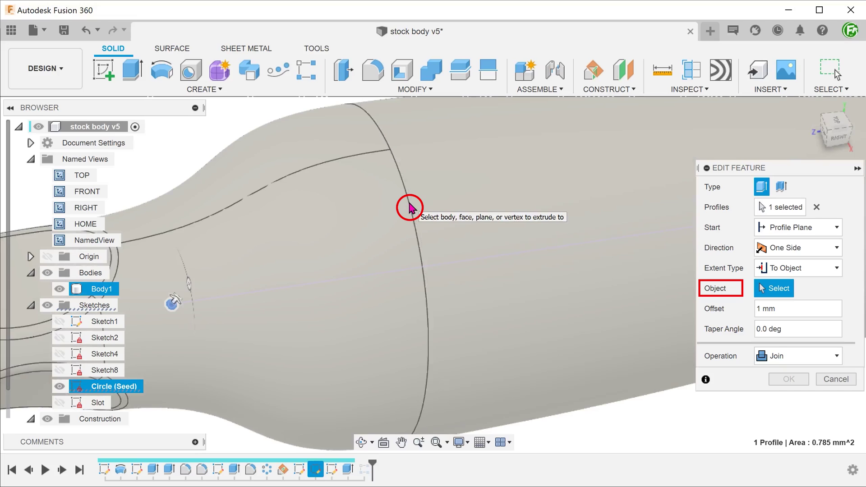
left_click(409, 205)
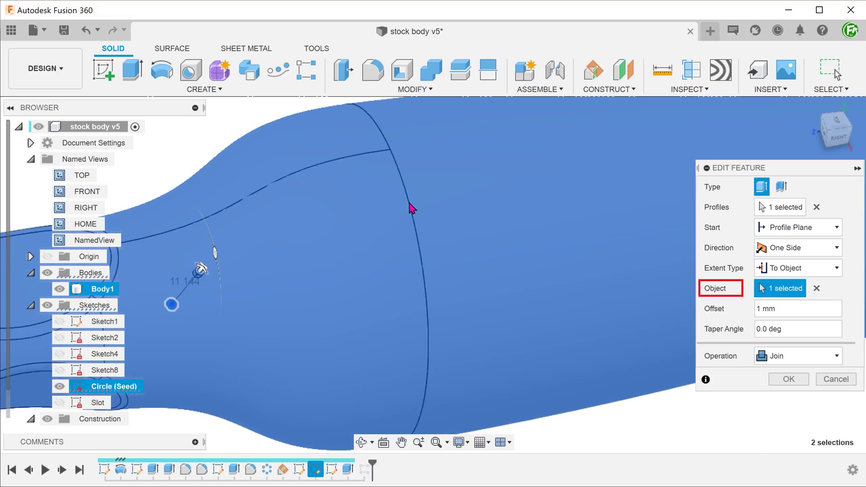
middle_click_drag(409, 203, 194, 237, "shift")
scroll(193, 237, "up", 3)
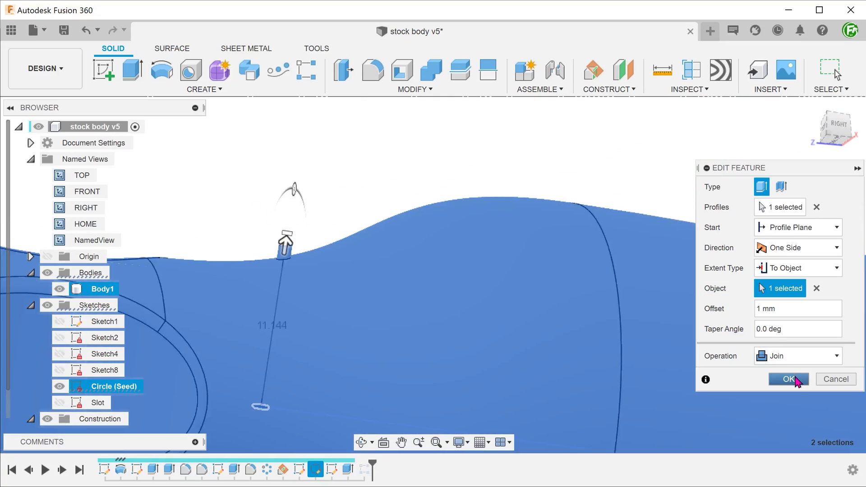
left_click(792, 379)
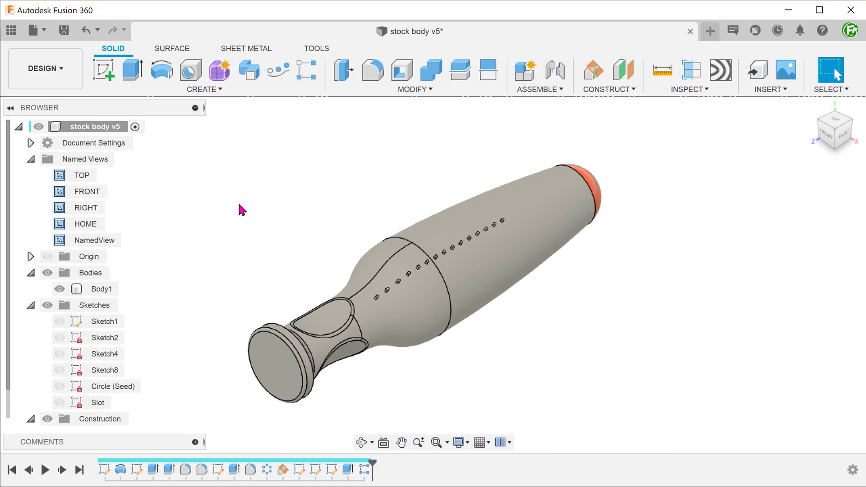
Delete the rectangular pattern of pins from the design history
left_click(364, 469)
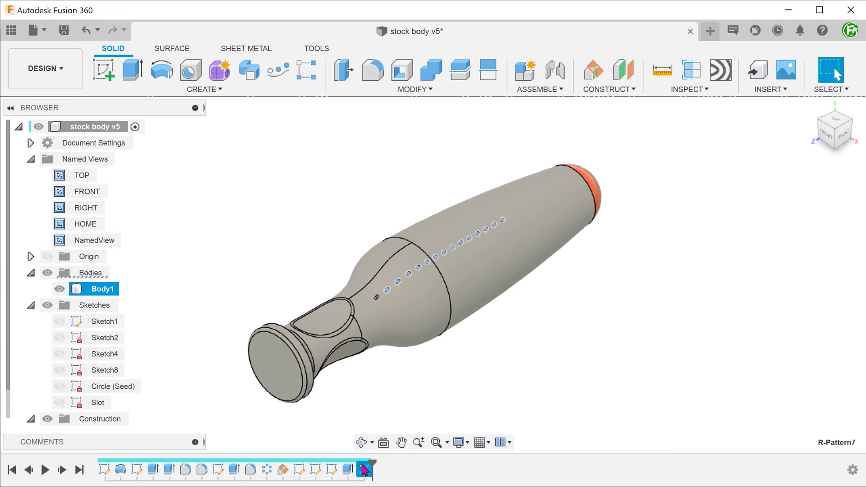
key("Delete")
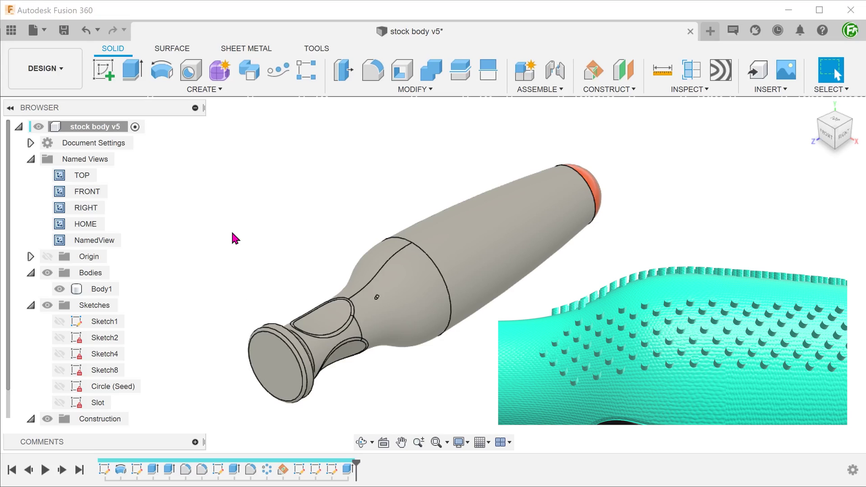
Edit the Circle (Seed) sketch with Body1 hidden, and move the diameter dimension outside the circle
right_click(135, 386)
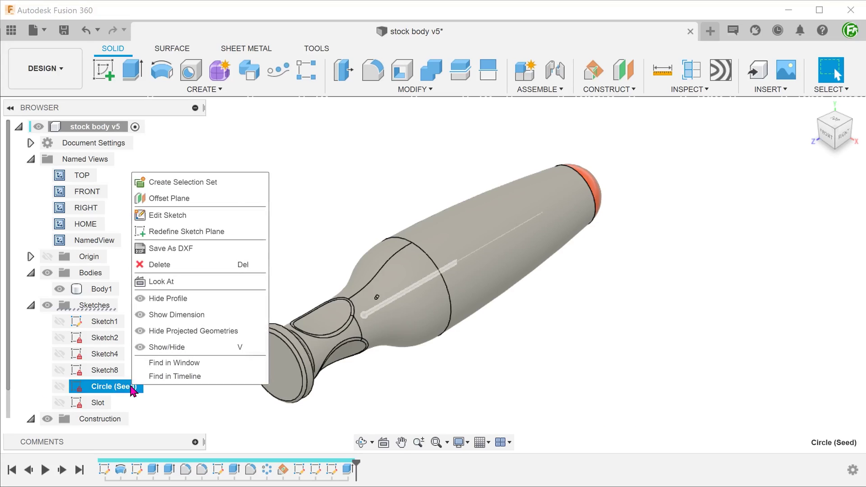
left_click(201, 222)
left_click(108, 243)
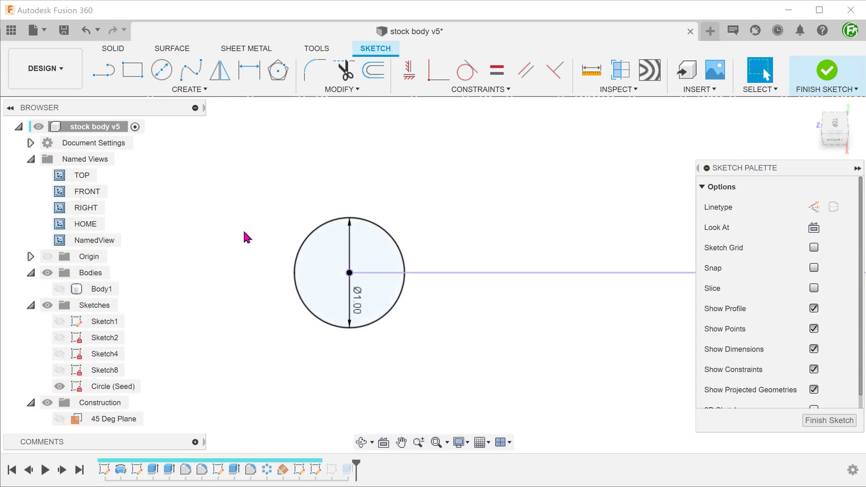
left_click_drag(356, 300, 243, 299)
Sketch a radius line from the circle's centre to its circumference, at about 61° to the projected axis line
key("l")
left_click_drag(350, 272, 378, 226)
key("Escape")
Dimension the angle between the radius line and the projected axis line as 45°
key("d")
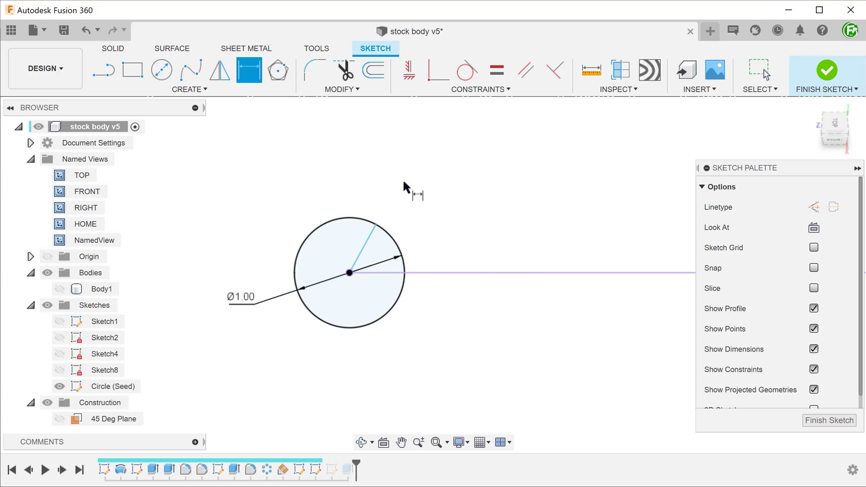
left_click(370, 238)
left_click(413, 273)
left_click(439, 253)
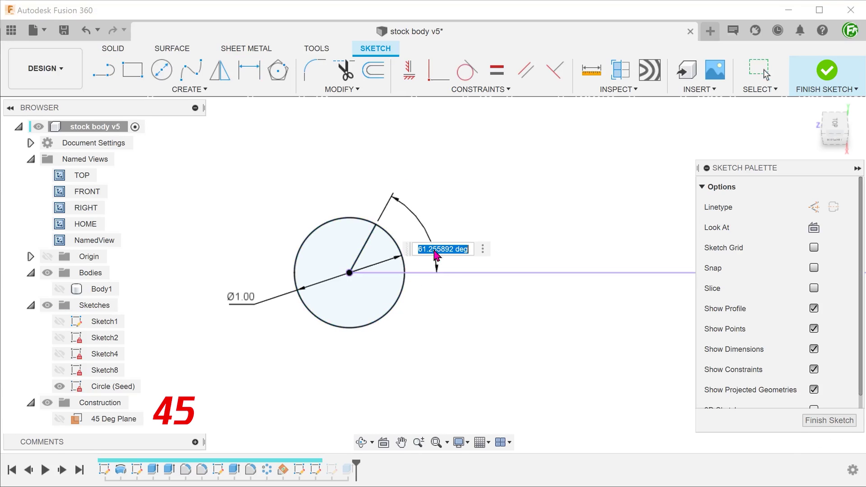
type("45")
key("Return")
key("Escape")
Convert the radius line to construction and mirror it across the projected axis line
left_click(378, 253)
key("x")
left_click(485, 204)
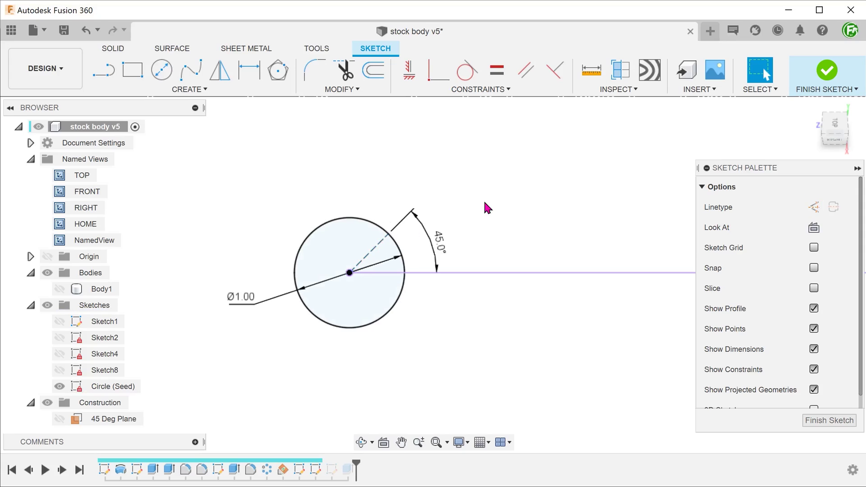
left_click(221, 81)
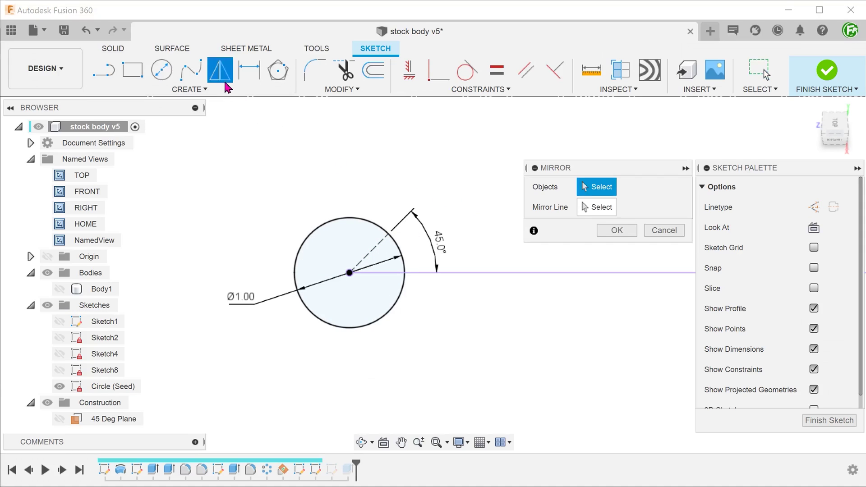
left_click(375, 249)
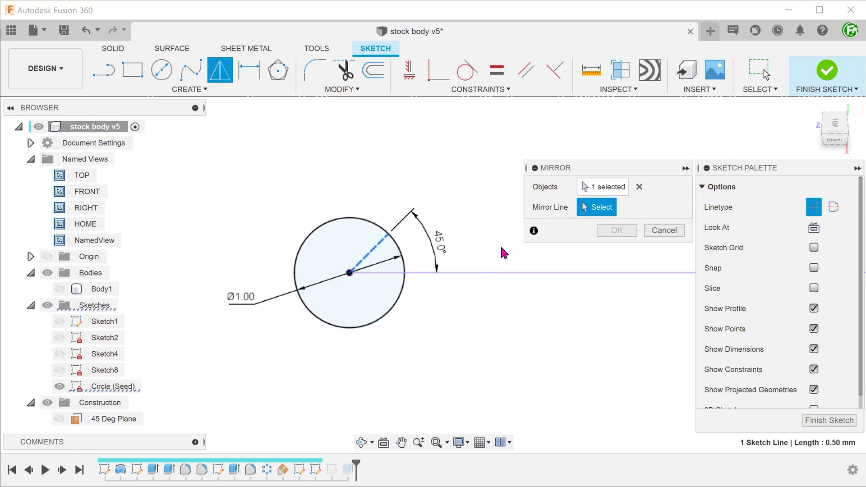
left_click(469, 273)
left_click(617, 231)
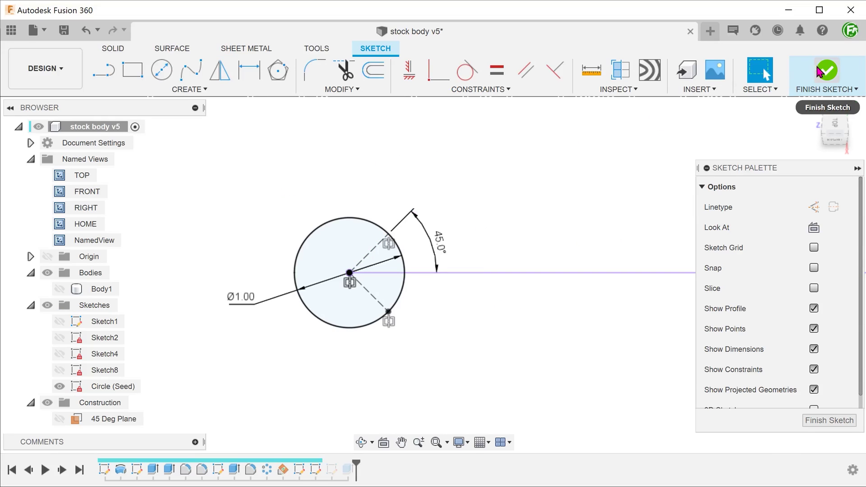
Finish the seed circle sketch and show Body1 with the whole handle in view
left_click(822, 72)
left_click(60, 289)
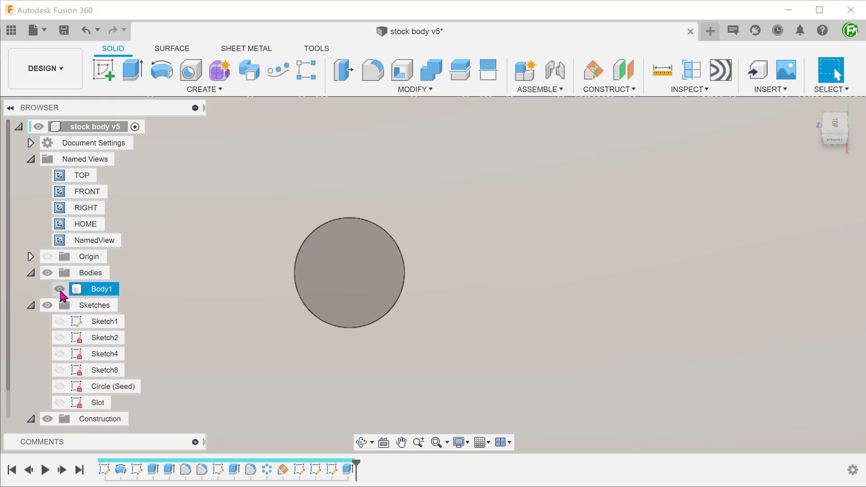
key("F6")
left_click(253, 248)
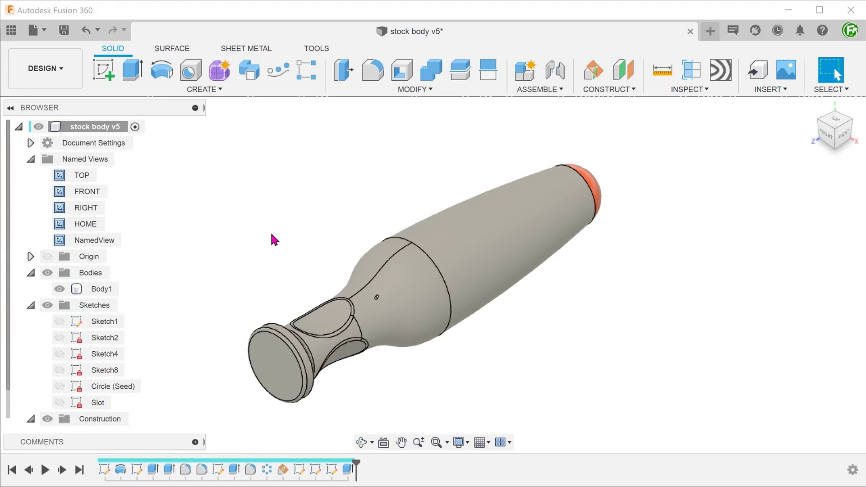
Start a rectangular pattern of features with the seed pin's extrusion as the object
left_click(307, 76)
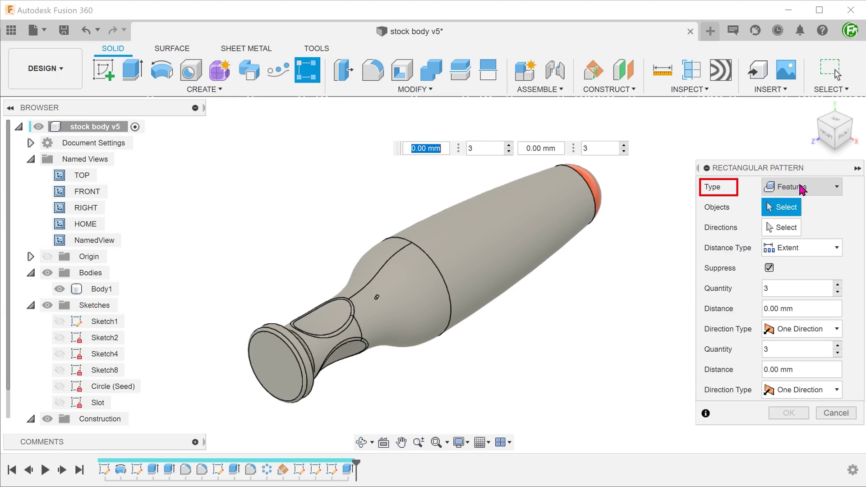
middle_click_drag(267, 257, 268, 272, "shift")
scroll(266, 269, "up", 5)
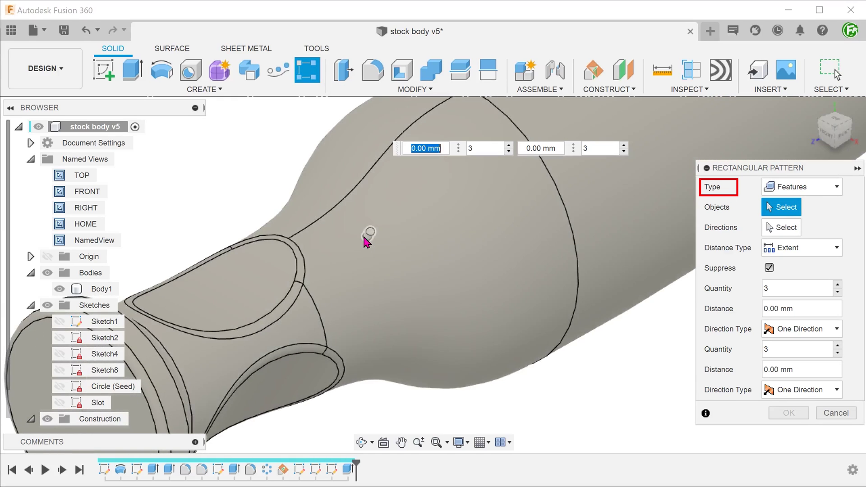
left_click(364, 238)
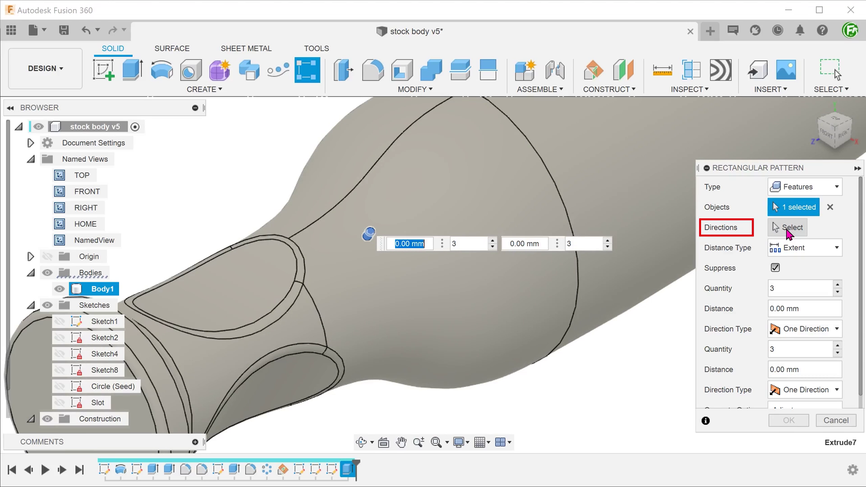
Show the Circle (Seed) sketch and pick its two mirrored radius lines as the pattern directions
left_click(789, 233)
scroll(262, 365, "up", 3)
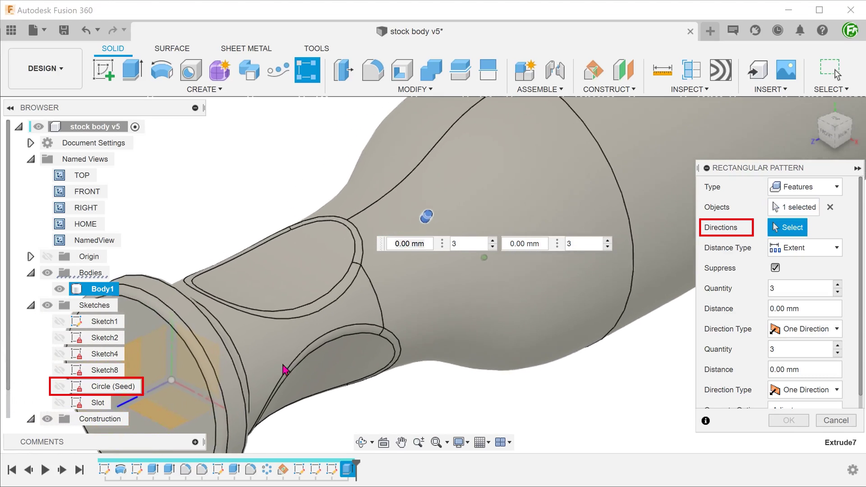
left_click(59, 386)
scroll(354, 261, "up", 5)
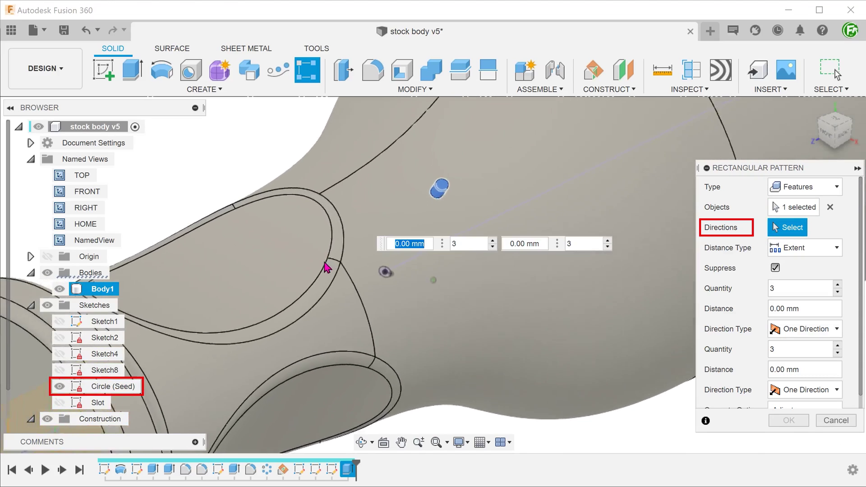
scroll(294, 288, "up", 5)
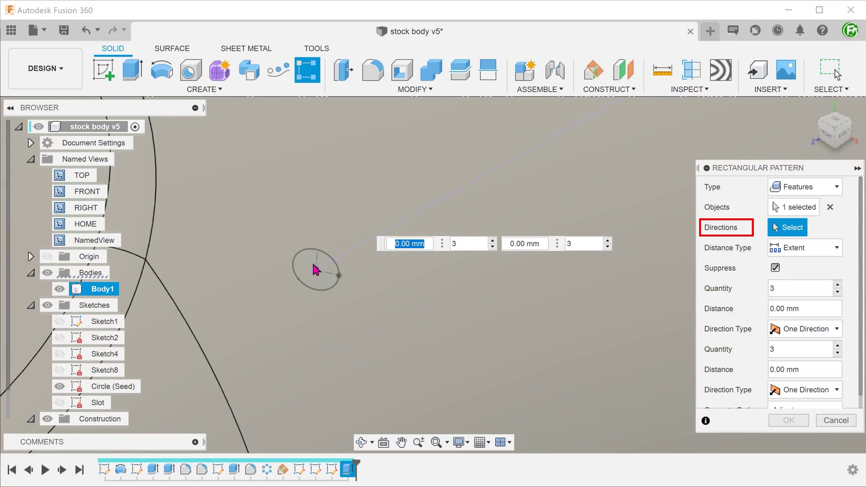
left_click(317, 264)
left_click(333, 275)
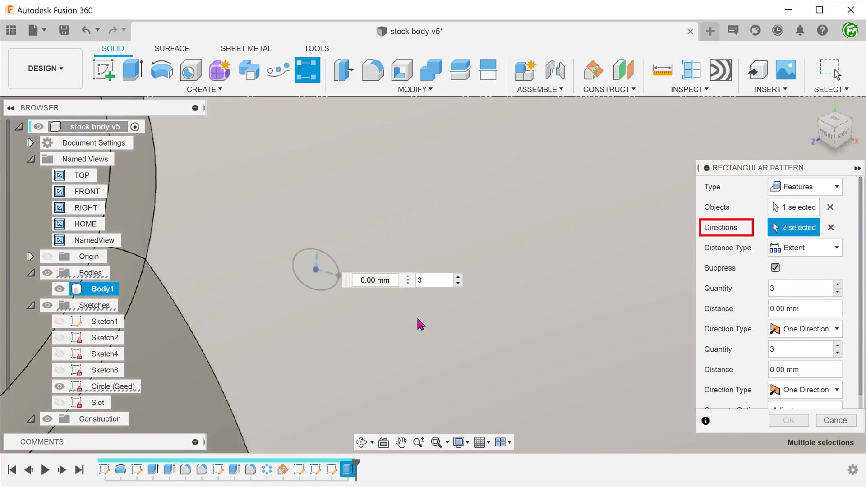
middle_click_drag(418, 319, 423, 319, "shift")
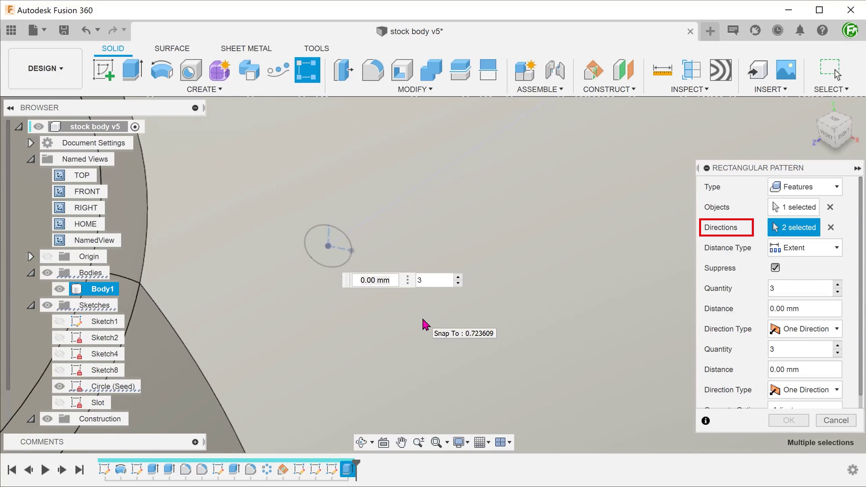
scroll(423, 320, "down", 10)
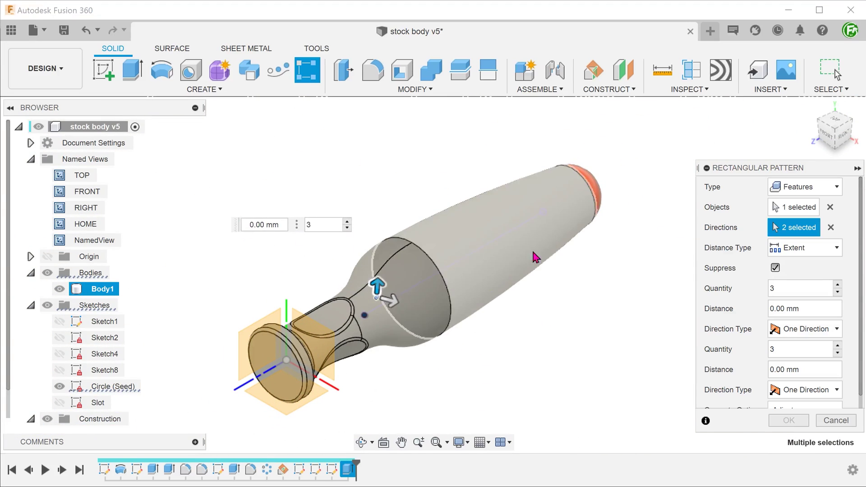
Set the pattern's distance type to Spacing, with 28 instances at 2 mm in the first direction
left_click(816, 251)
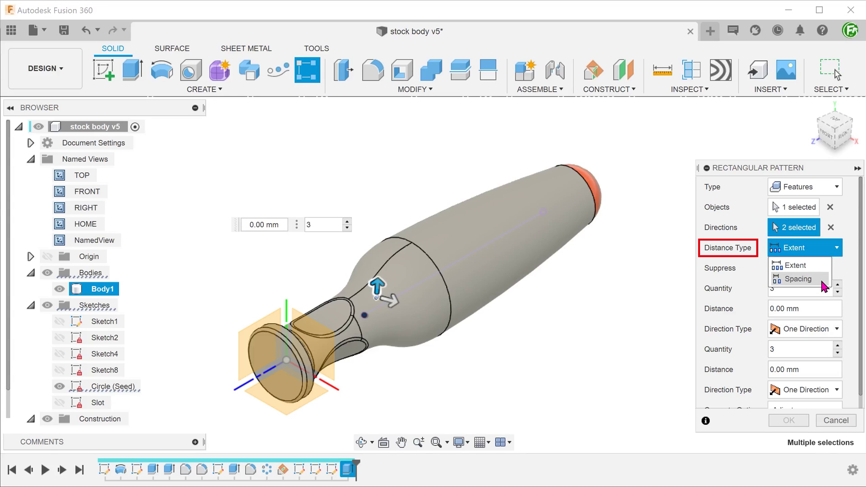
left_click(803, 278)
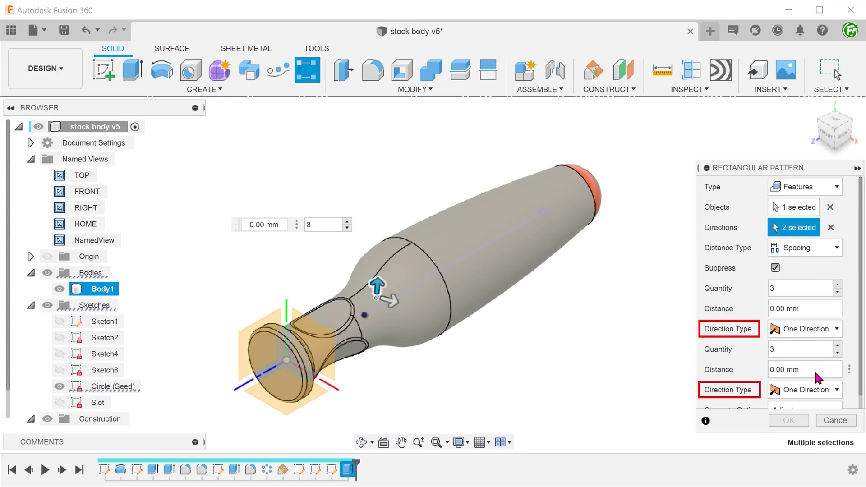
left_click(797, 289)
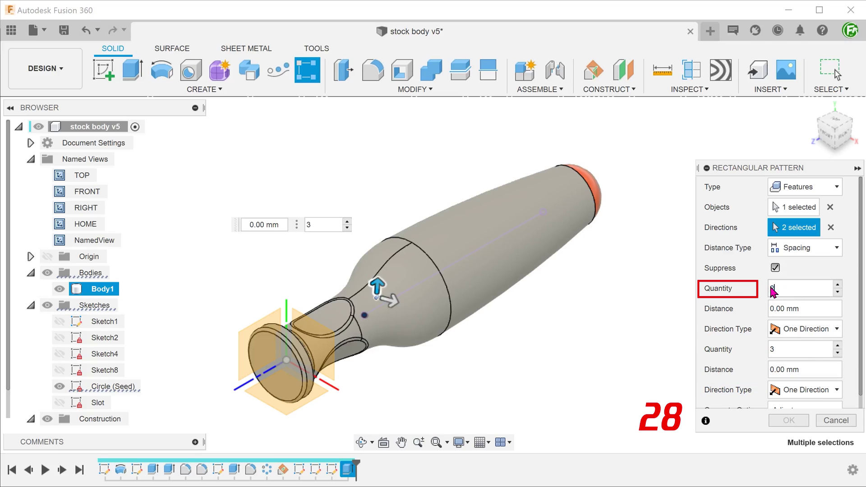
type("28")
left_click_drag(802, 308, 766, 312)
type("2")
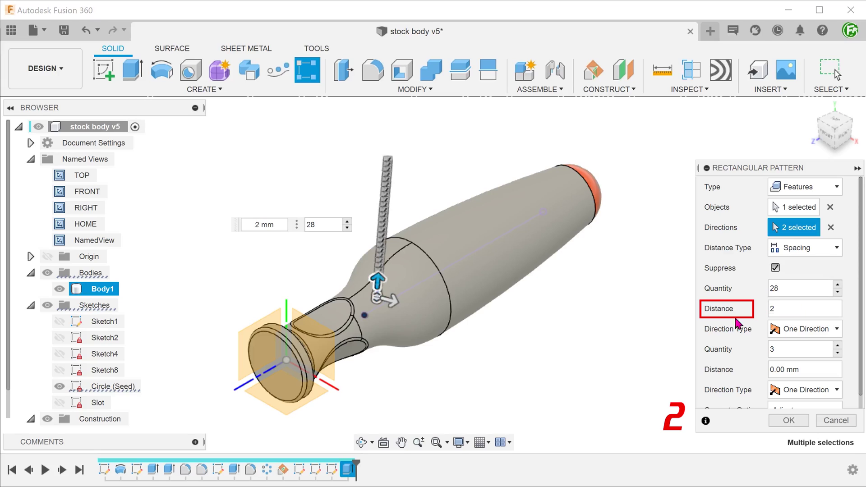
Set the second direction to 28 instances at 2 mm and create the pattern with the Adjust compute option
double_click(774, 349)
type("28")
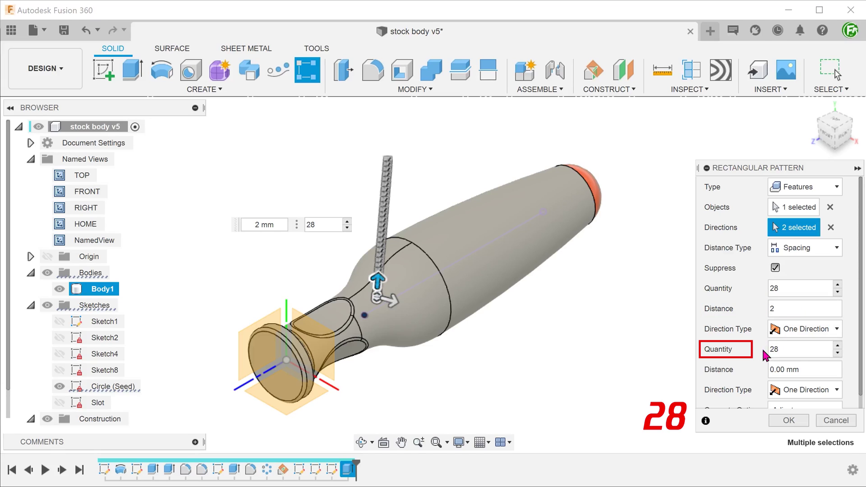
key("Tab")
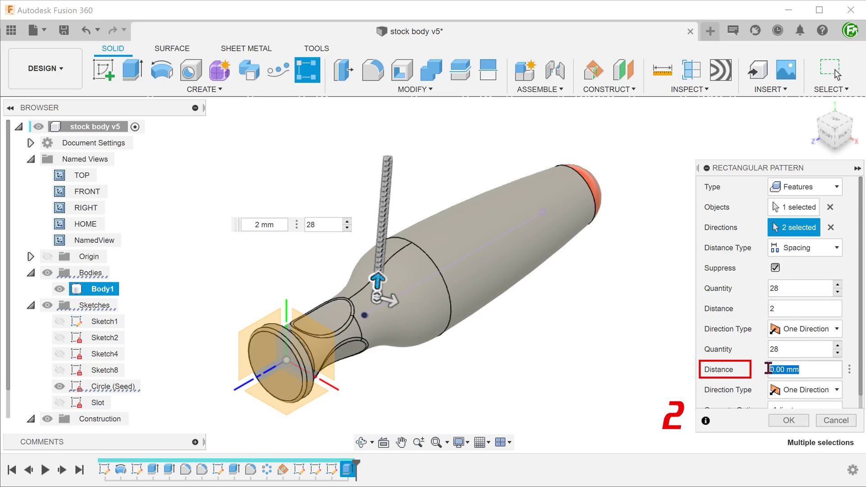
type("2")
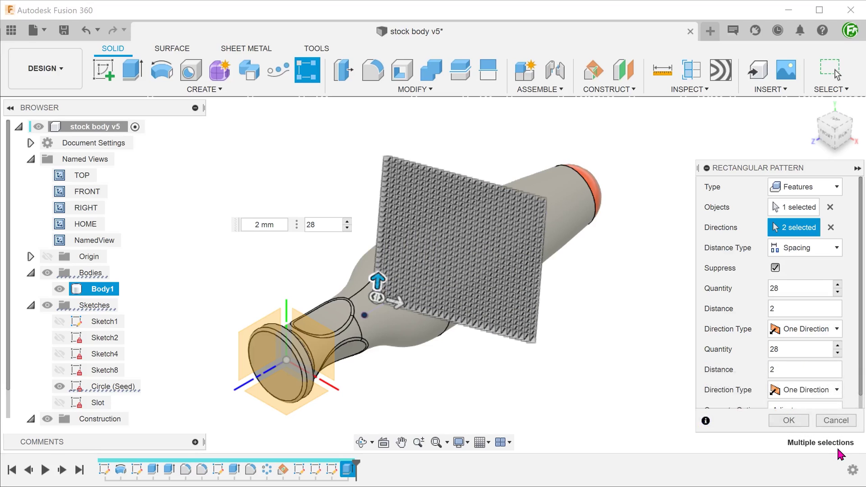
scroll(859, 401, "down", 1)
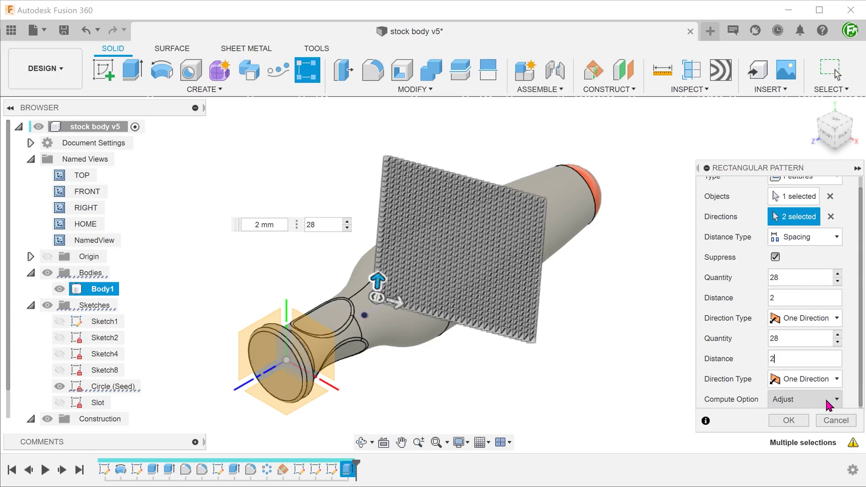
left_click(789, 421)
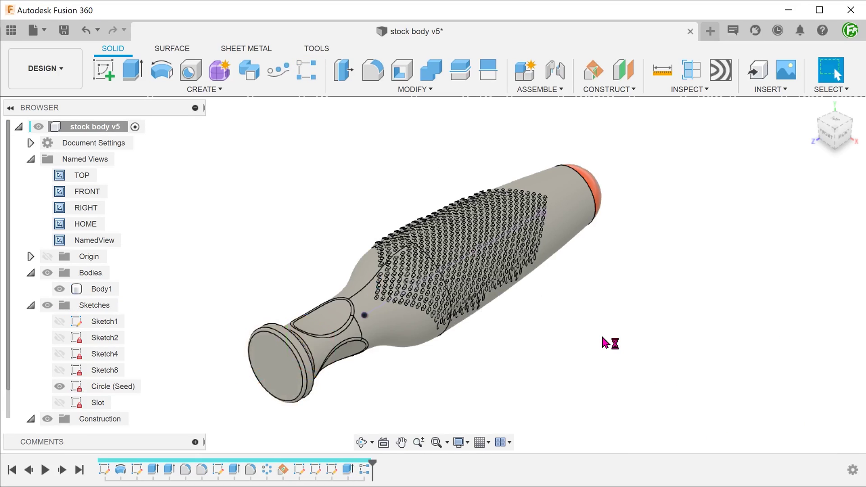
Open the rectangular pin pattern for editing, examine its layout from above, and leave it without changes
middle_click_drag(605, 342, 563, 380, "shift")
key("F6")
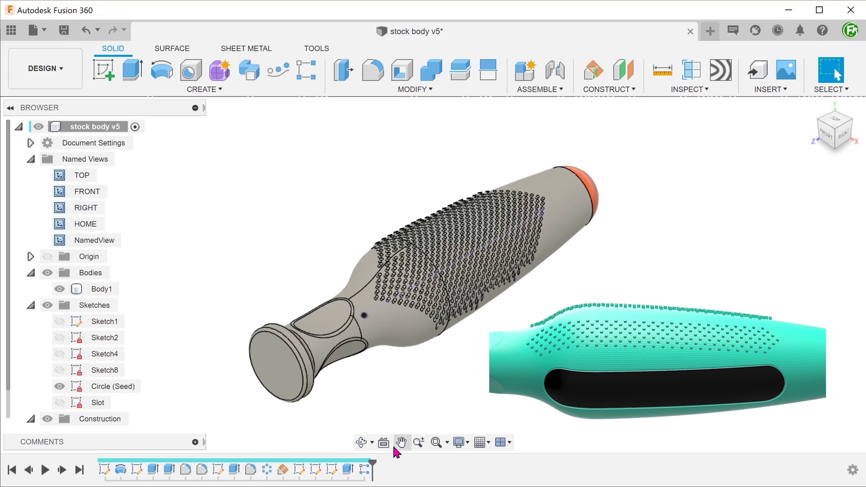
right_click(365, 469)
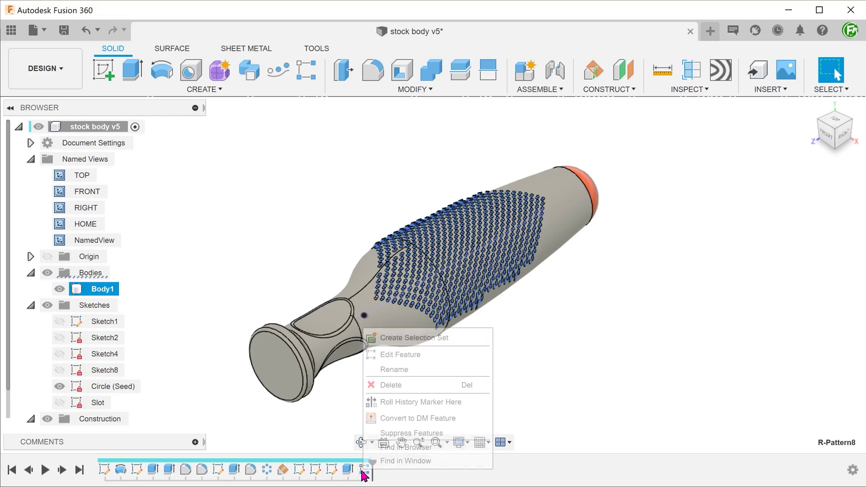
left_click(417, 356)
middle_click_drag(427, 359, 344, 196, "shift")
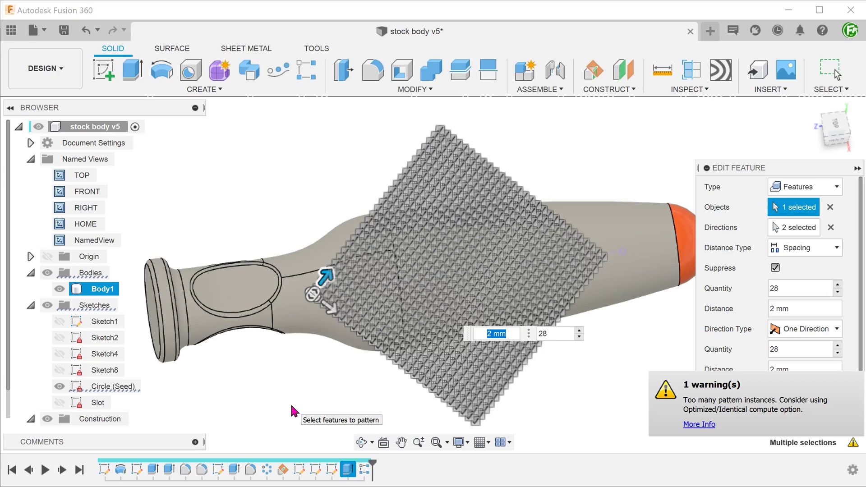
middle_click_drag(291, 402, 326, 399, "shift")
key("Escape")
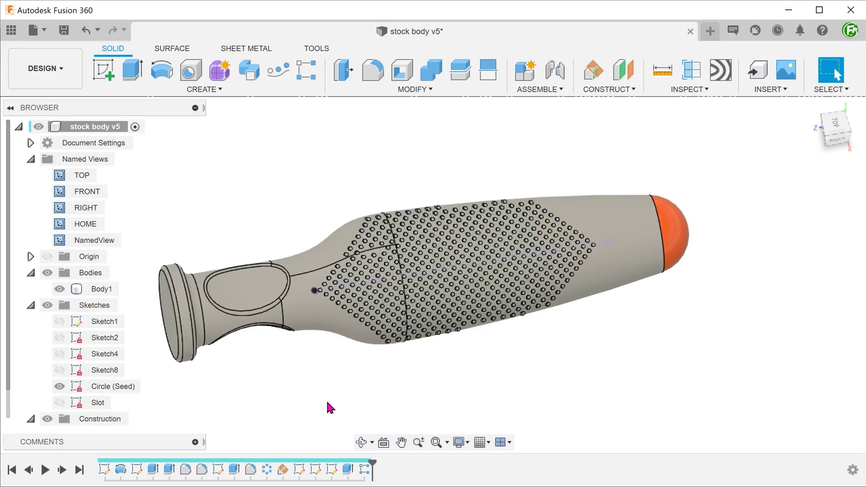
key("F6")
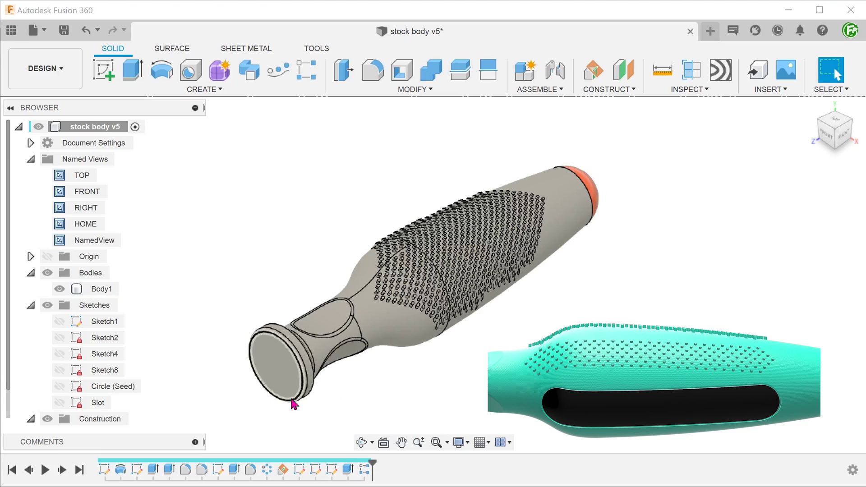
Show the Slot sketch and roll the timeline back to just before the seed pin's extrusion
left_click(66, 404)
double_click(91, 405)
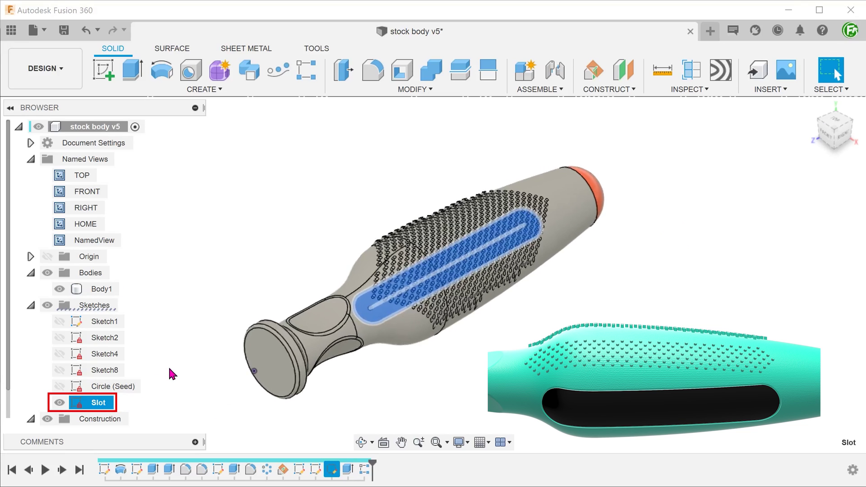
mouse_move(266, 390)
middle_mouse_down("shift")
mouse_move(306, 387)
mouse_move(227, 394)
middle_mouse_up("shift")
left_click(300, 385)
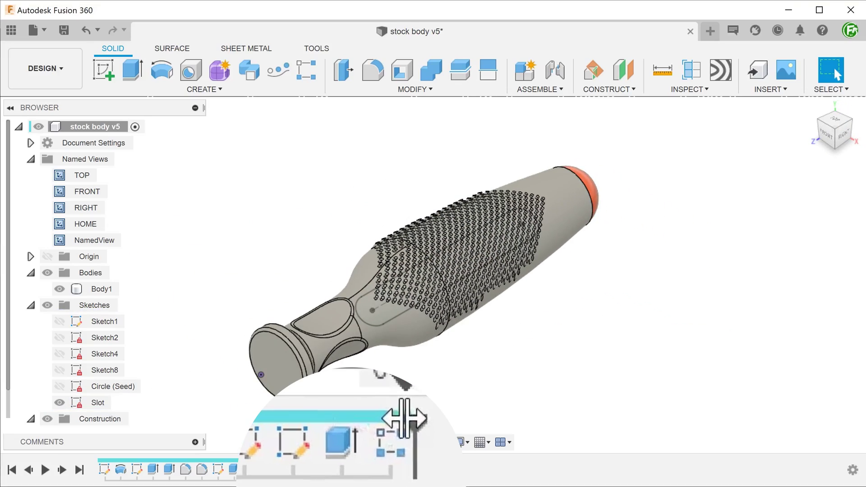
left_click_drag(340, 461, 340, 461)
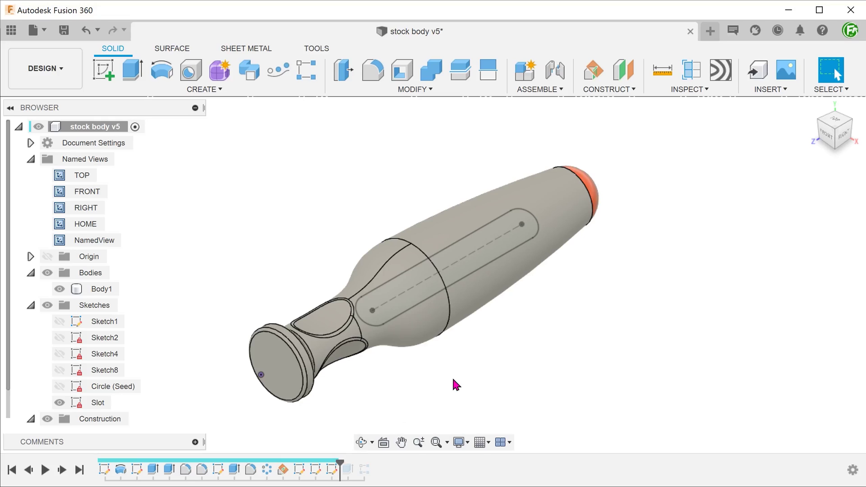
Split Body1 using the Slot sketch profile as the splitting tool, with the tool extended
left_click(428, 90)
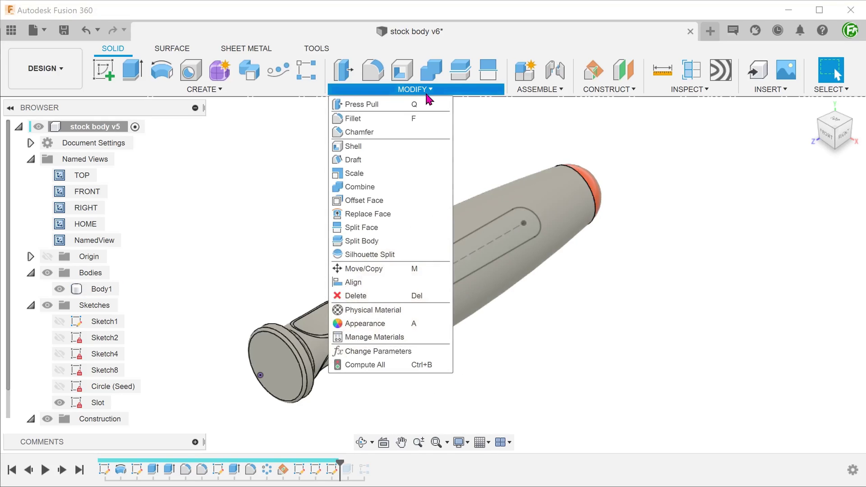
left_click(406, 243)
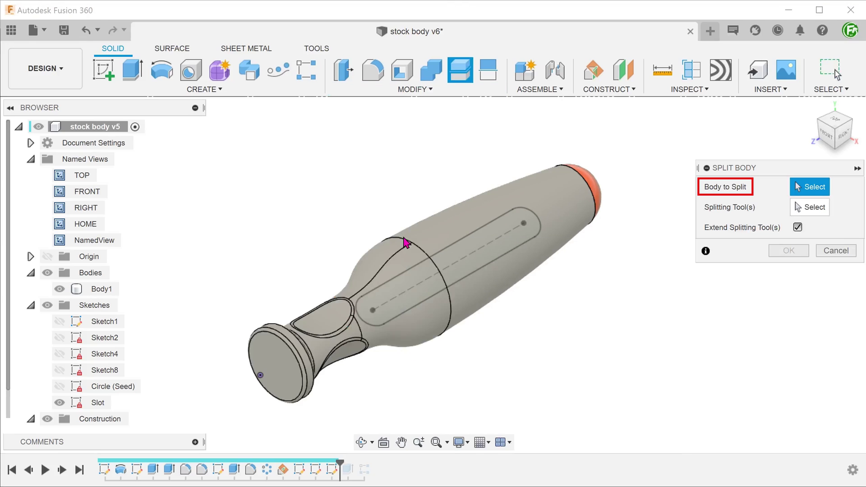
left_click(466, 220)
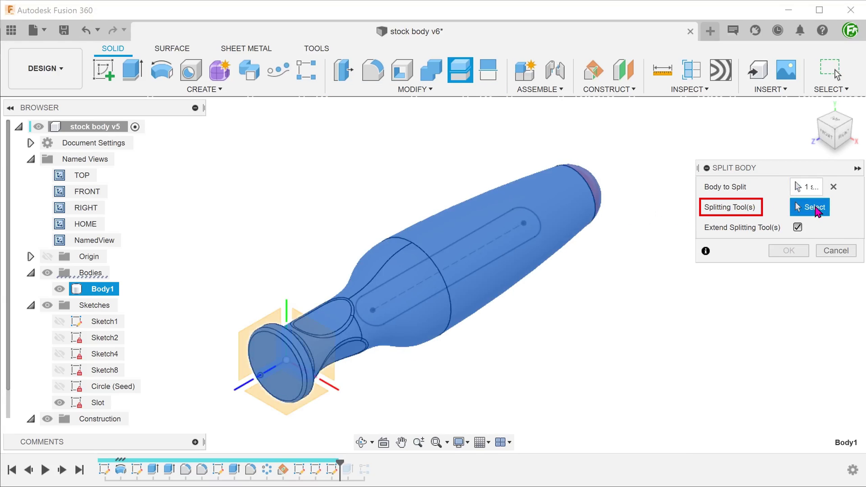
left_click(816, 209)
left_click(494, 268)
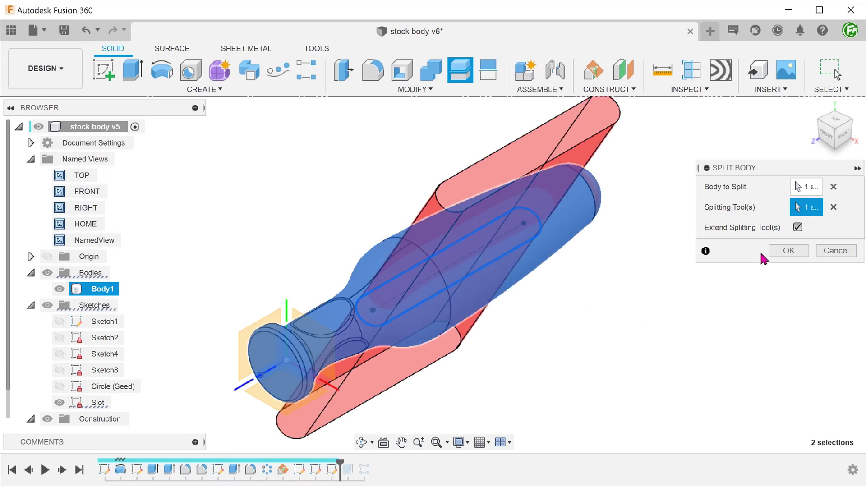
left_click(787, 251)
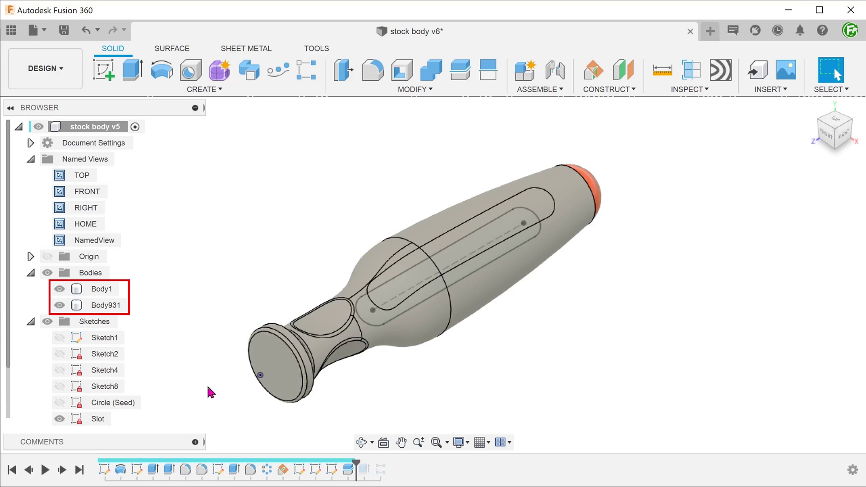
Hide the Slot sketch and check the two split bodies by toggling their visibility
left_click(59, 418)
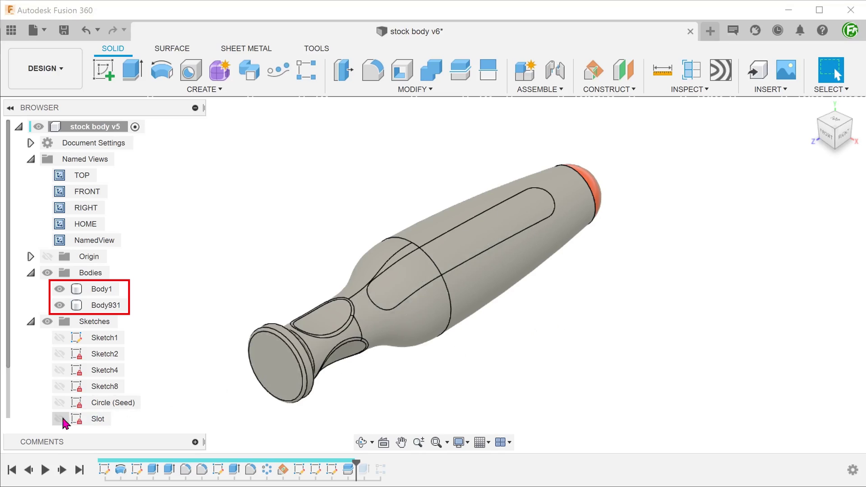
left_click(59, 289)
left_click(59, 289)
left_click(60, 305)
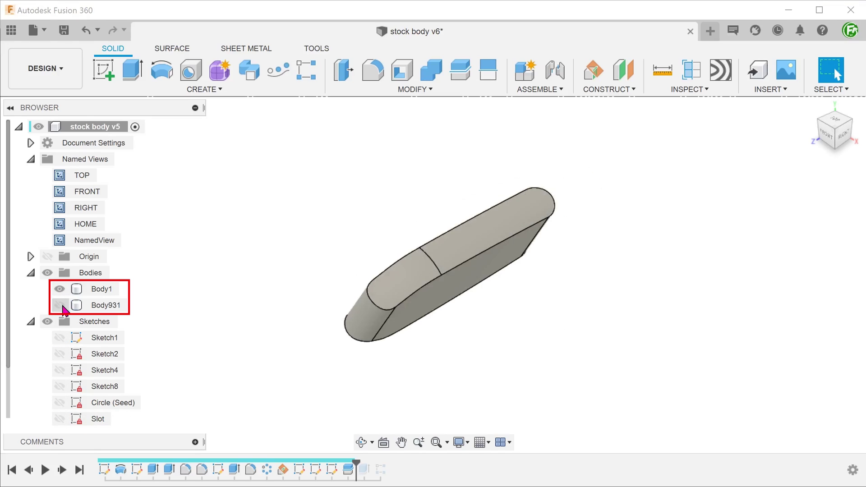
left_click(60, 305)
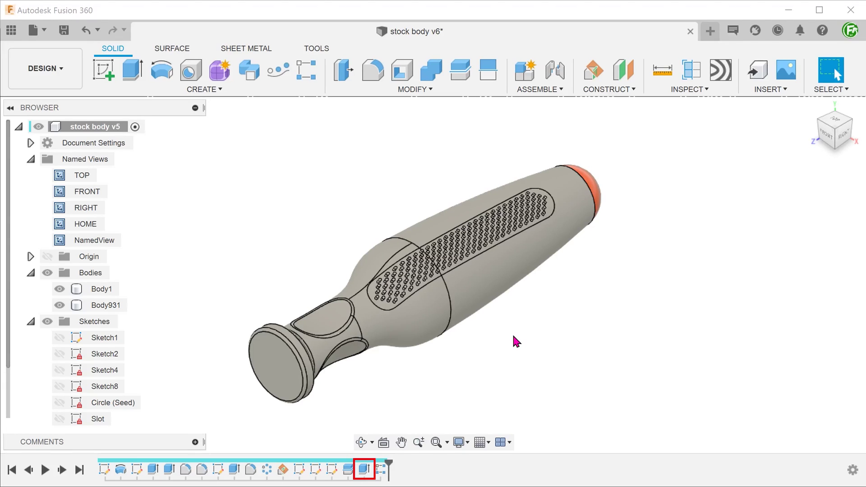
Open the seed pin's extrusion for editing and examine the object its To Object extent refers to
right_click(364, 469)
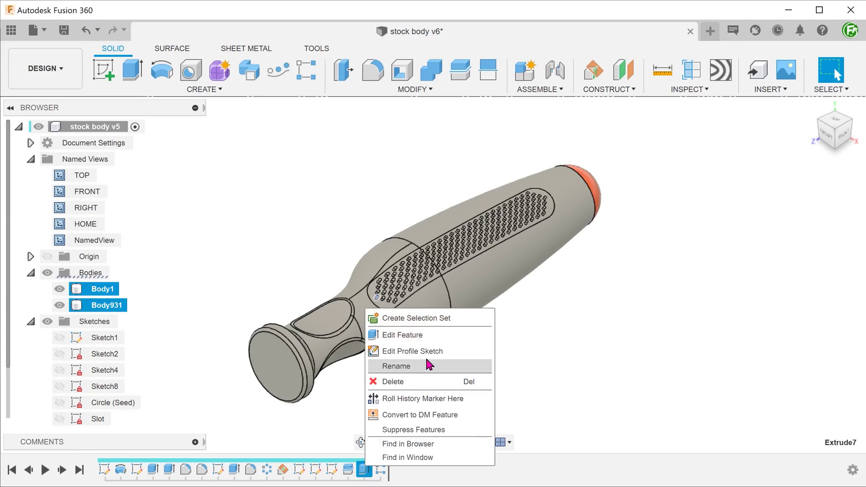
left_click(439, 341)
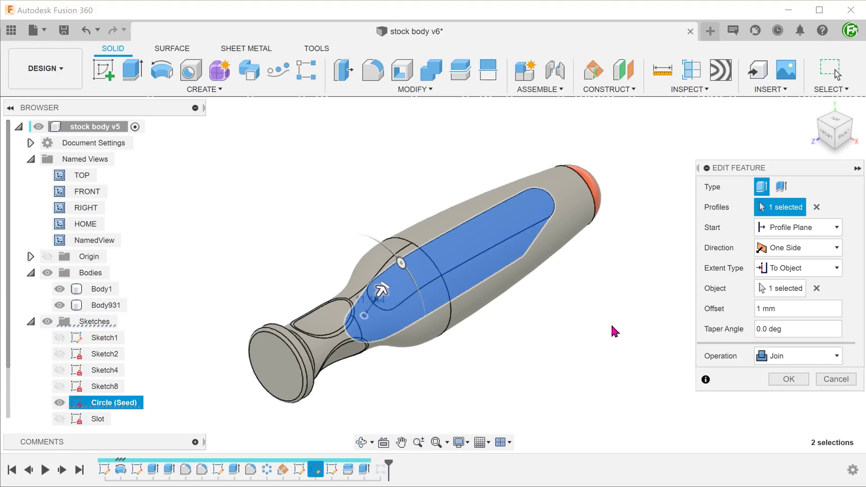
left_click(779, 291)
middle_click_drag(564, 336, 550, 345, "shift")
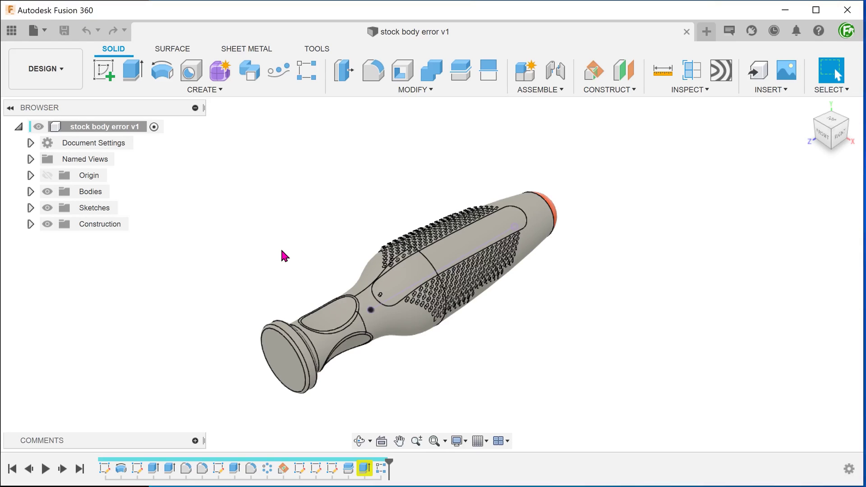
Edit the seed pin's extrusion in the error model, replacing its To Object reference with the slot-shaped split body
scroll(282, 252, "up", 5)
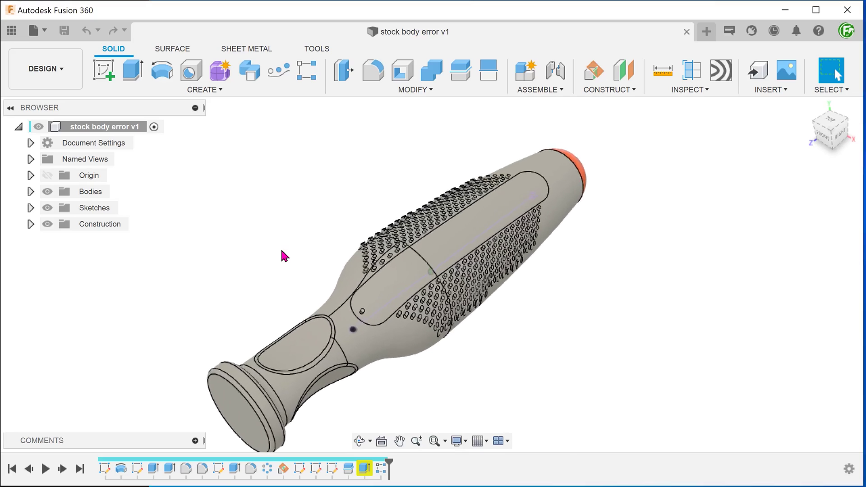
middle_click_drag(265, 251, 252, 252, "shift")
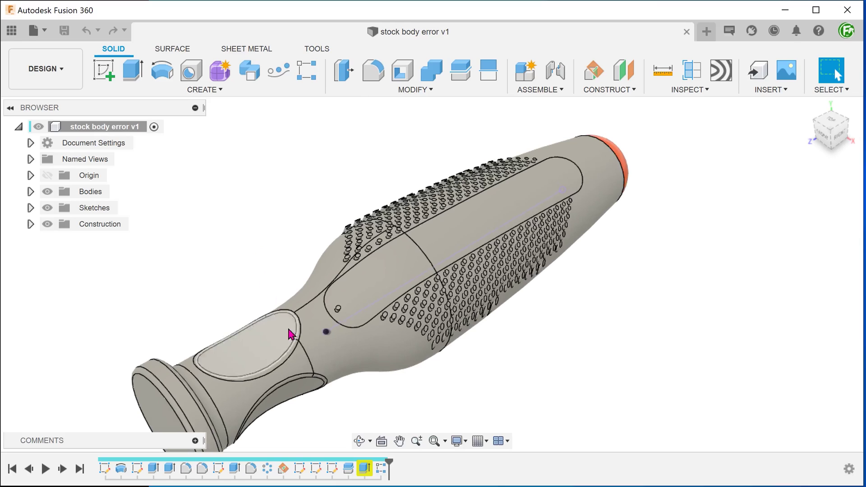
left_click(365, 469)
right_click(365, 470)
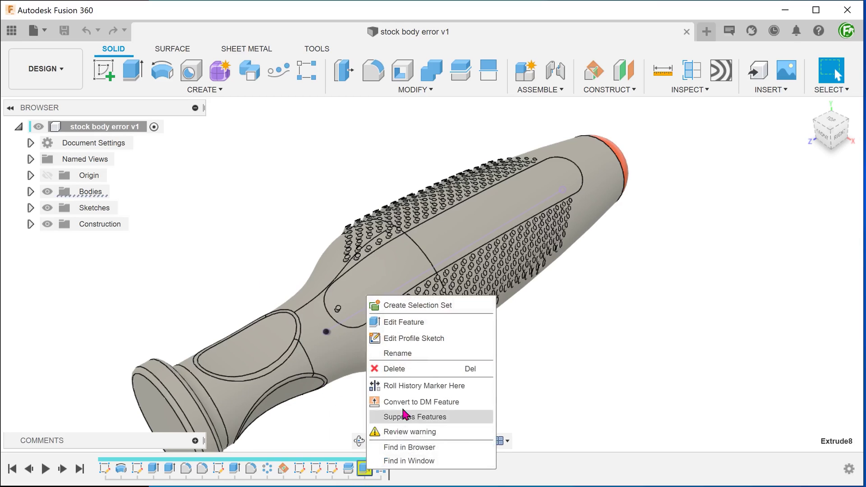
left_click(446, 327)
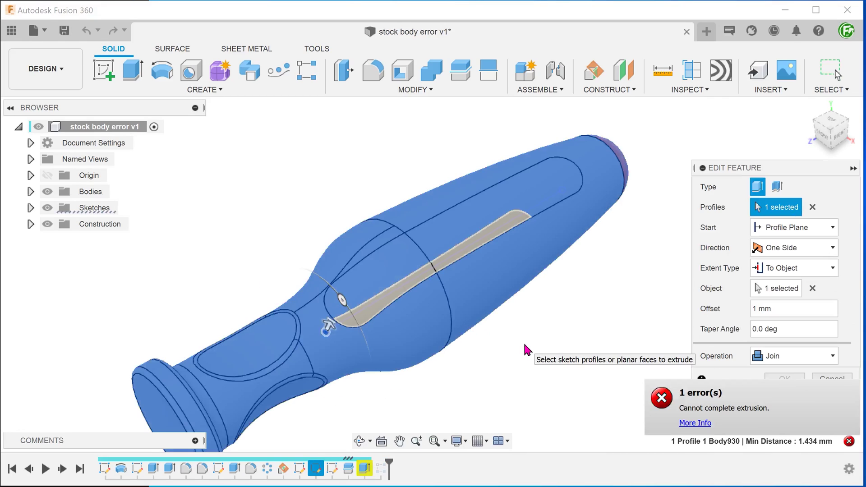
left_click(812, 289)
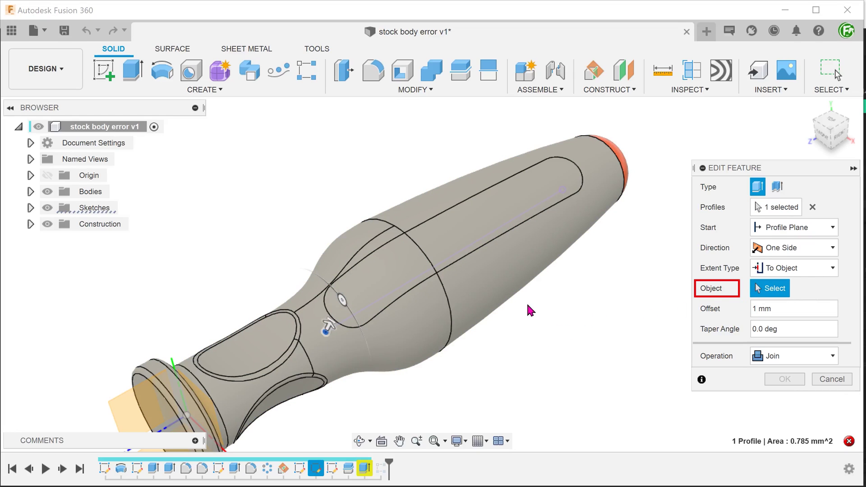
left_click(420, 254)
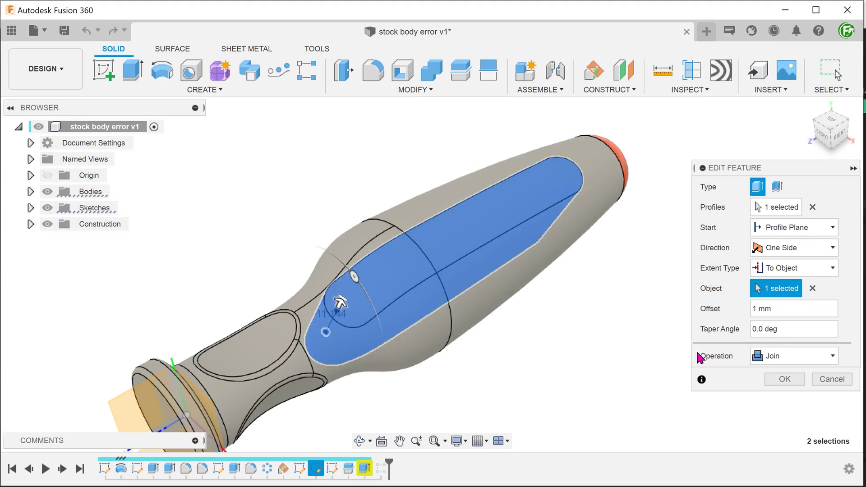
left_click(770, 379)
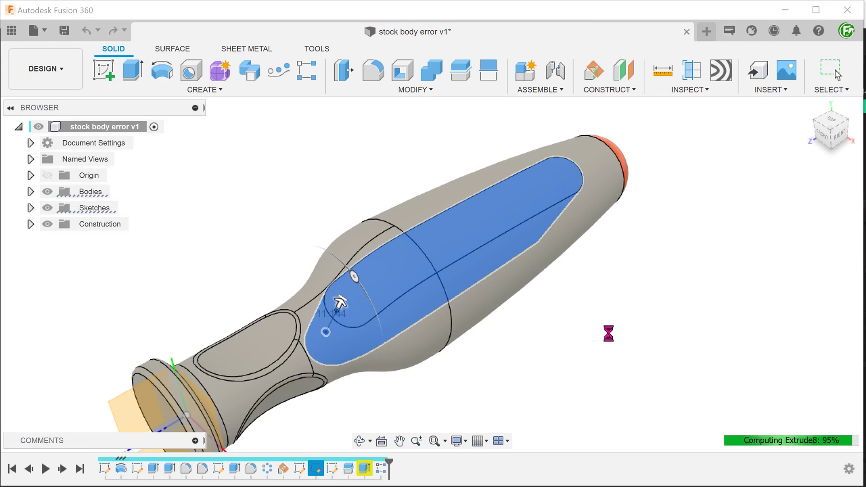